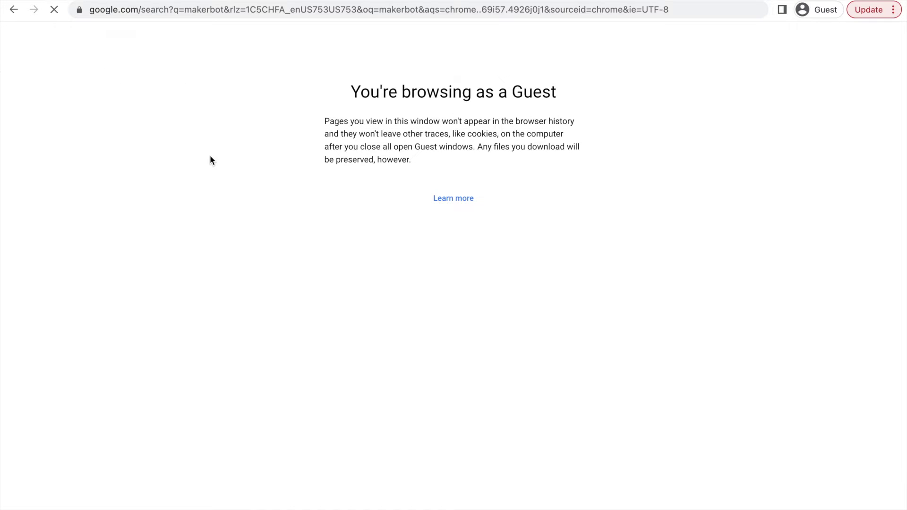
# Open makerbot.com from the search results and go to the CloudPrint software page.
pyautogui.scroll(-4, 302, 285)
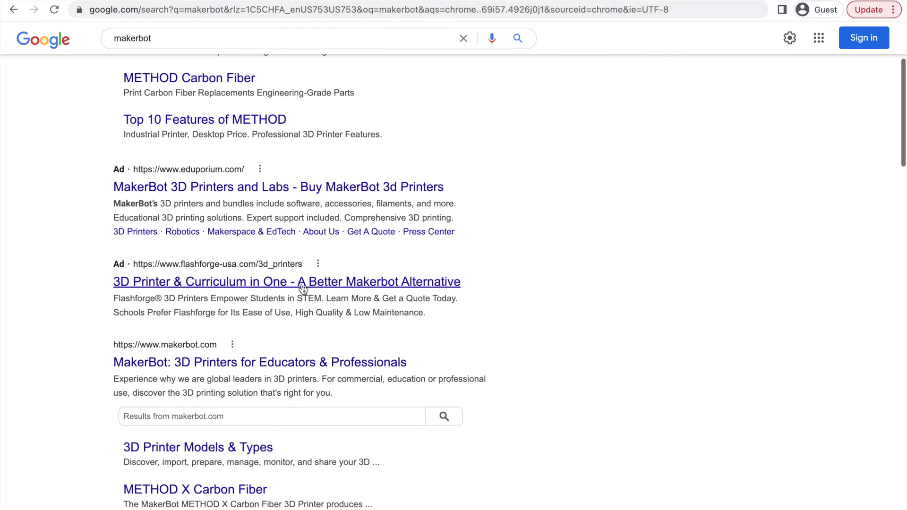
pyautogui.click(291, 362)
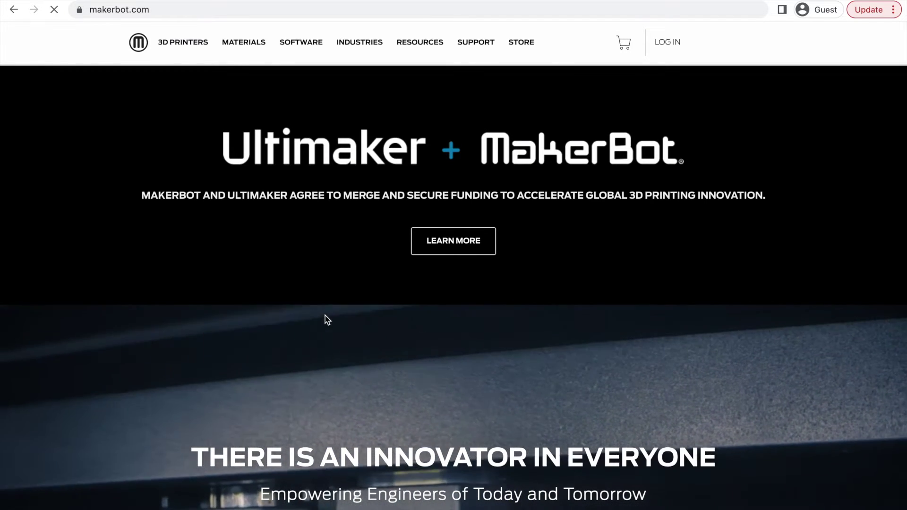
pyautogui.moveTo(302, 48)
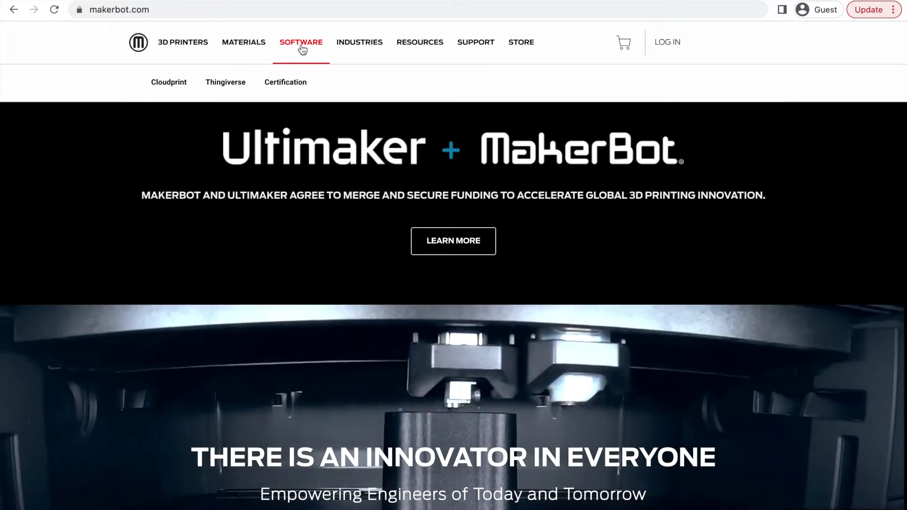
pyautogui.click(301, 46)
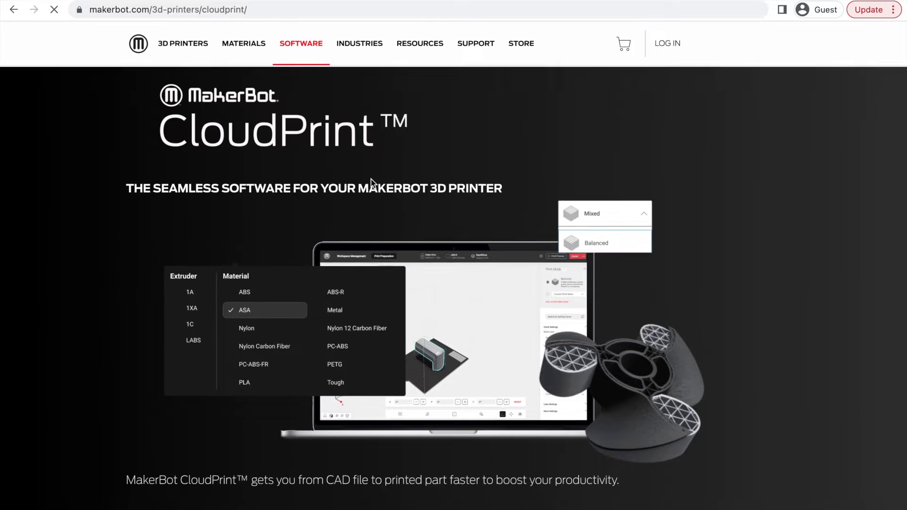
pyautogui.scroll(-1, 370, 180)
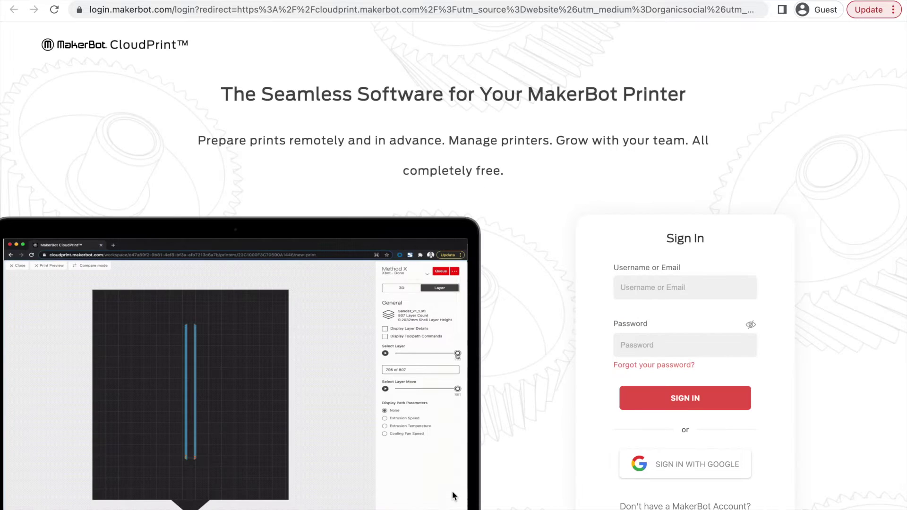
pyautogui.scroll(-3, 495, 471)
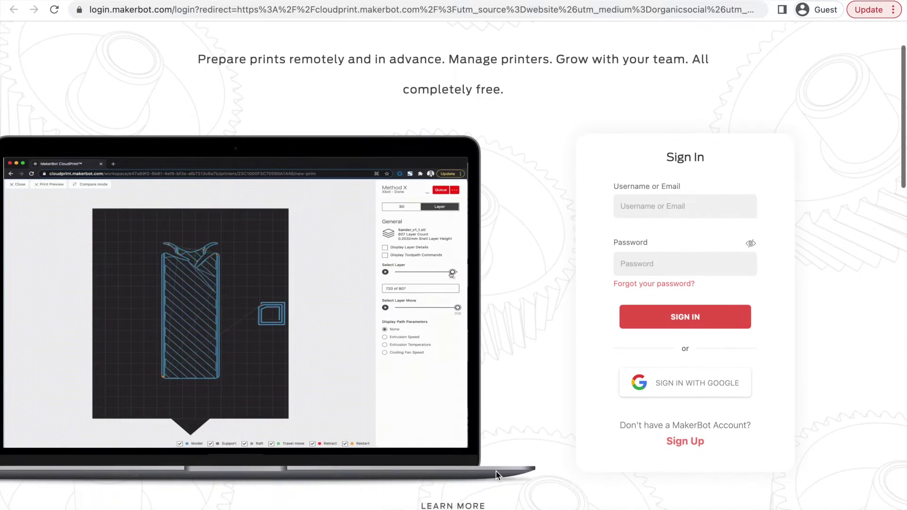
pyautogui.scroll(-6, 496, 472)
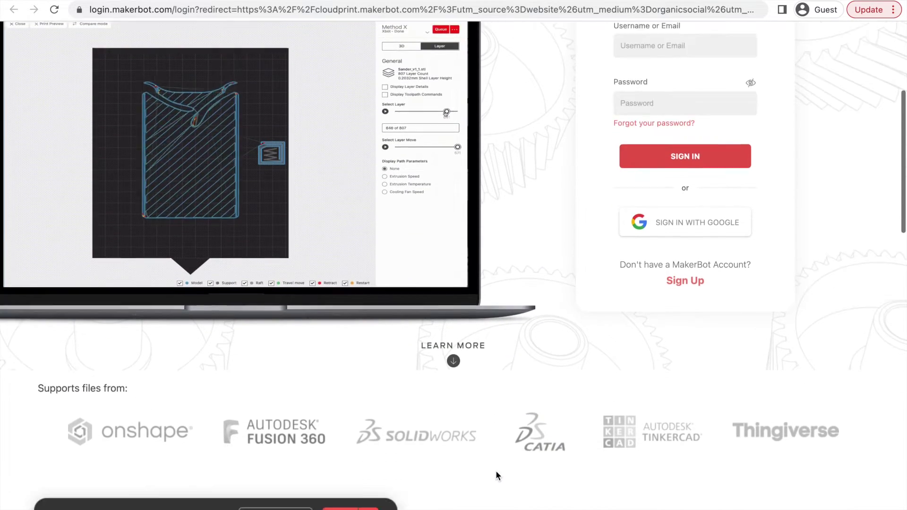
pyautogui.scroll(-4, 496, 471)
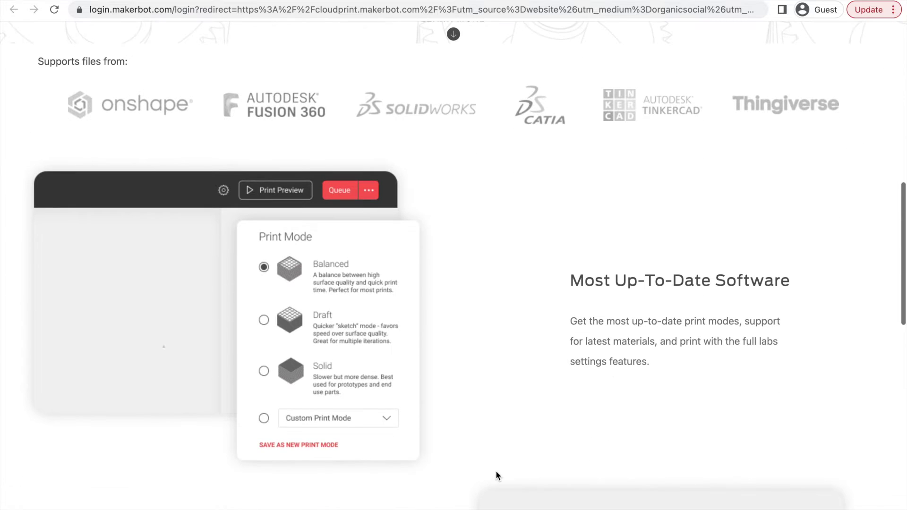
pyautogui.scroll(-6, 496, 471)
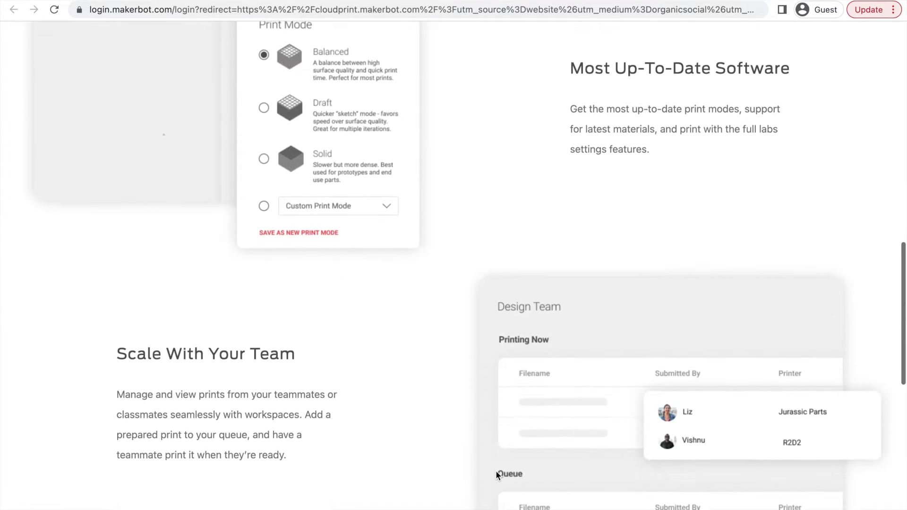
pyautogui.scroll(-7, 495, 470)
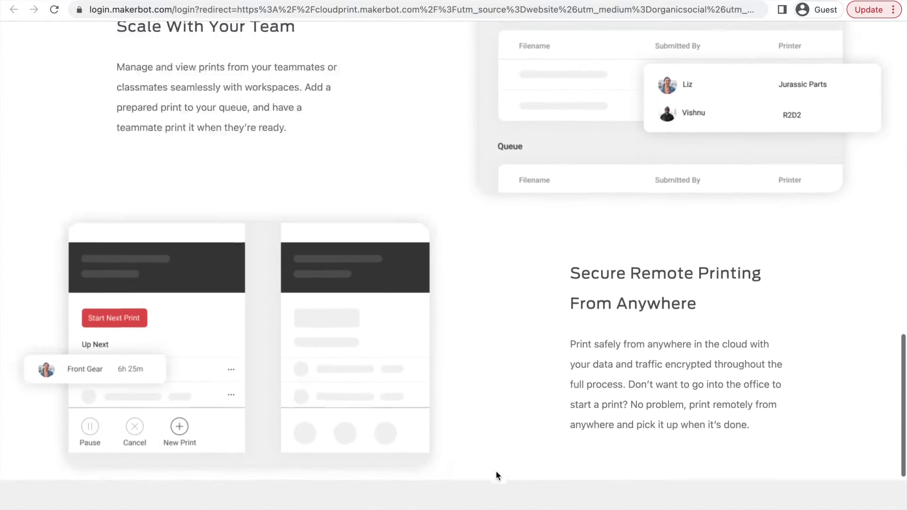
pyautogui.scroll(-2, 495, 470)
pyautogui.press('Home')
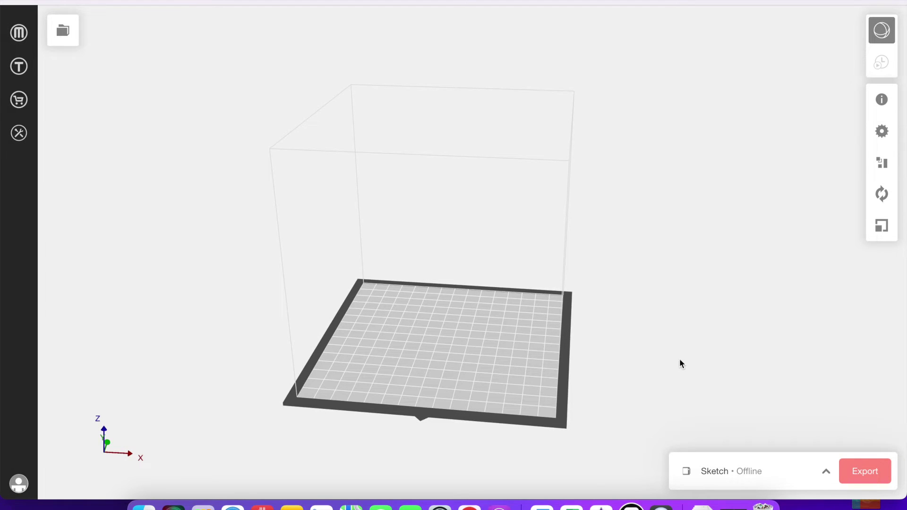
# Orbit the view around the empty Sketch build plate.
pyautogui.moveTo(651, 333)
pyautogui.mouseDown()
pyautogui.moveTo(684, 333)
pyautogui.moveTo(738, 309)
pyautogui.moveTo(664, 374)
pyautogui.moveTo(609, 379)
pyautogui.moveTo(613, 338)
pyautogui.moveTo(667, 335)
pyautogui.mouseUp()
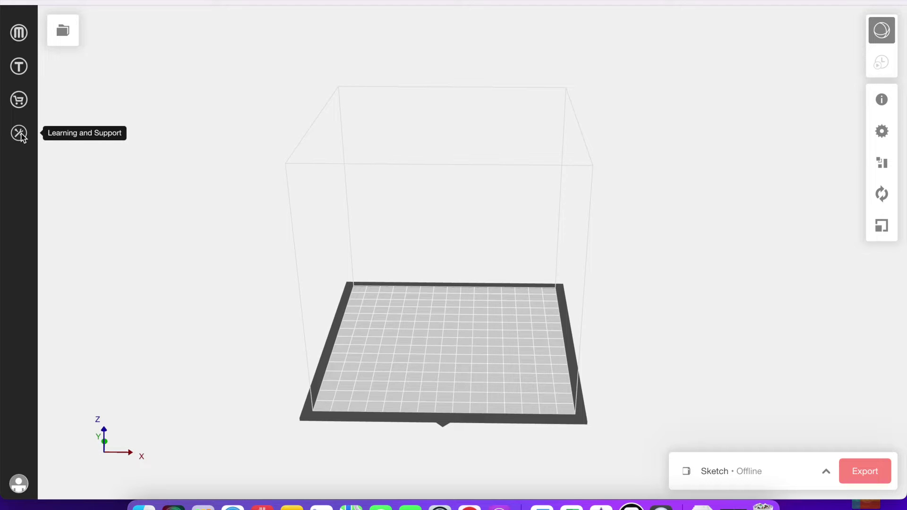
# Open and collapse the Project Panel to confirm the project is still empty.
pyautogui.click(71, 34)
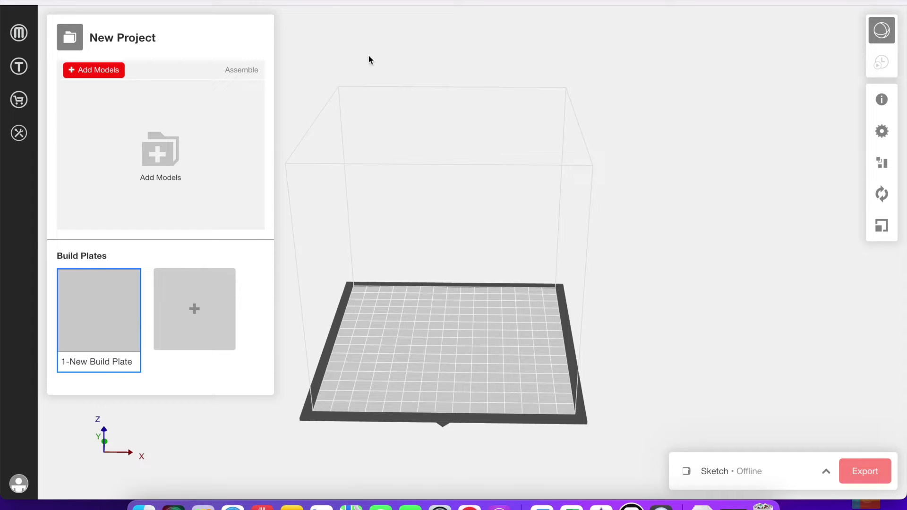
pyautogui.click(76, 37)
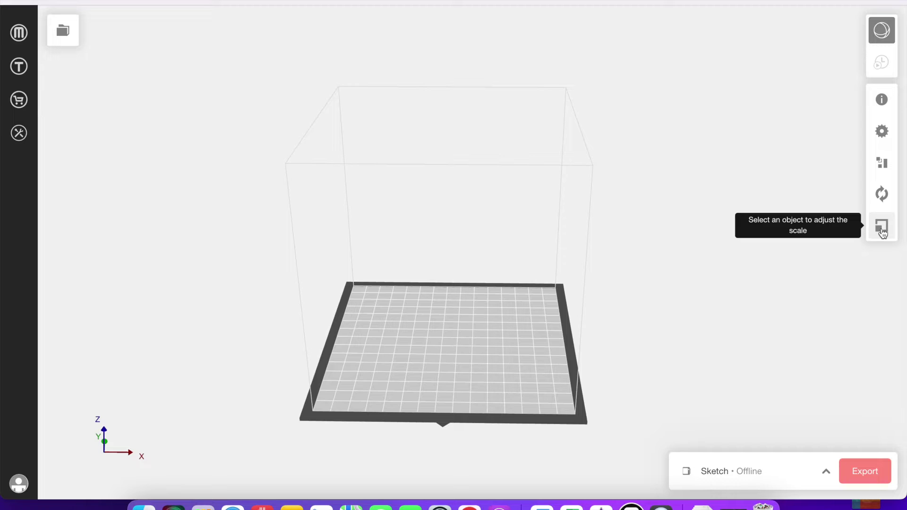
pyautogui.click(826, 473)
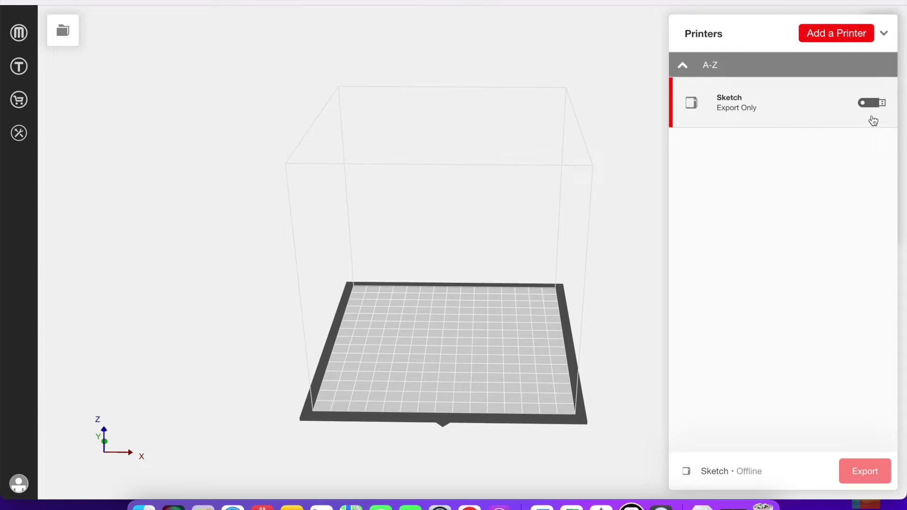
pyautogui.click(822, 43)
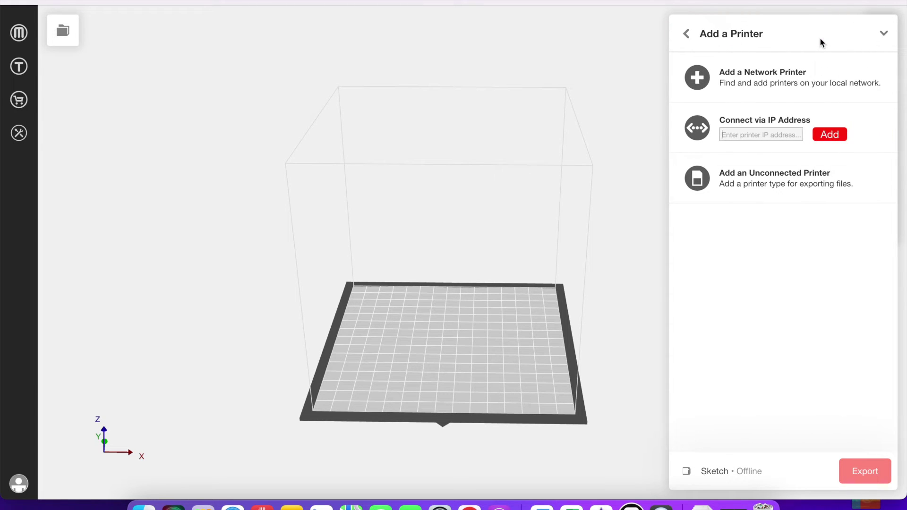
pyautogui.click(829, 75)
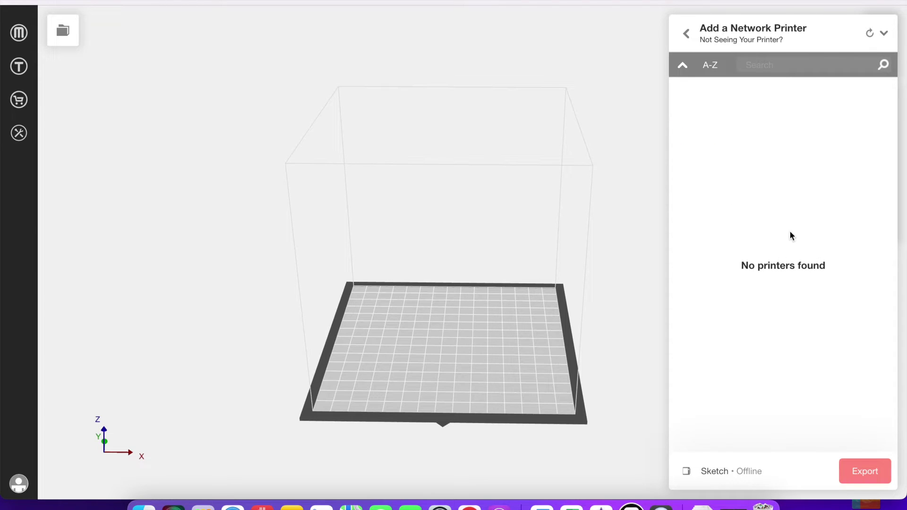
pyautogui.click(684, 34)
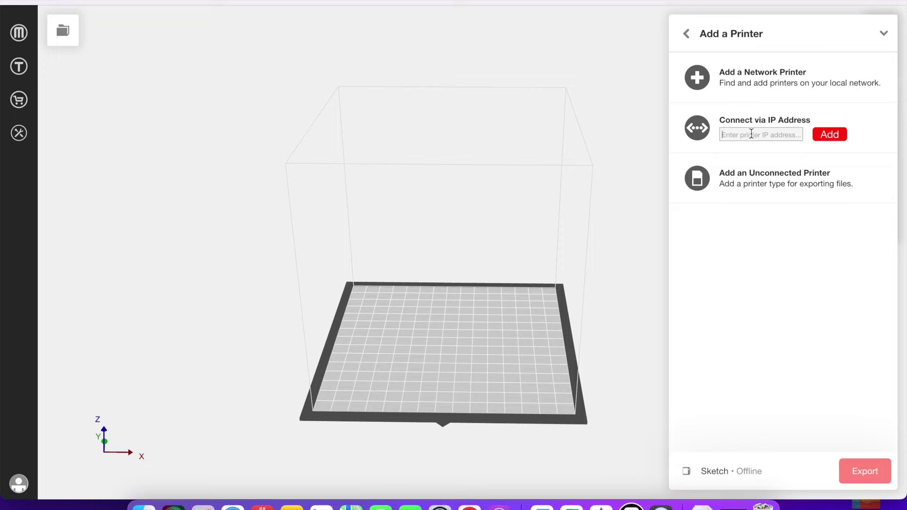
pyautogui.click(786, 187)
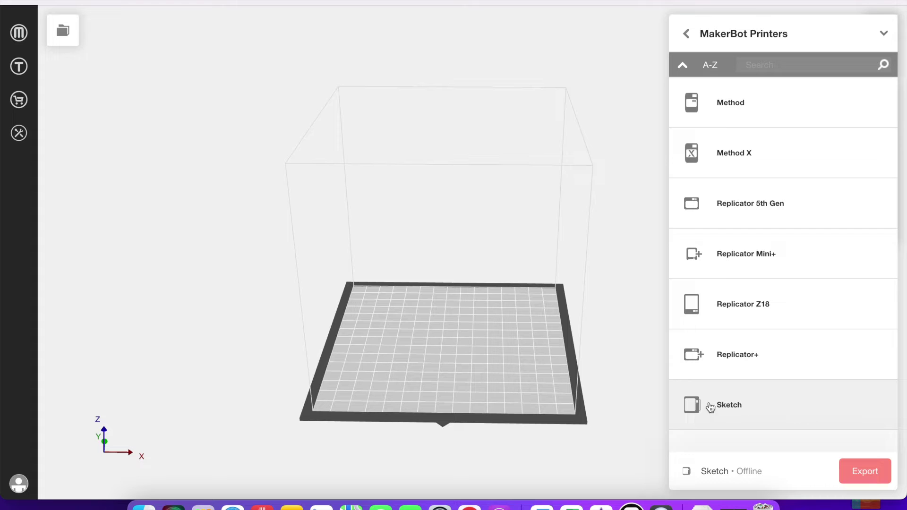
pyautogui.click(685, 35)
pyautogui.click(685, 35)
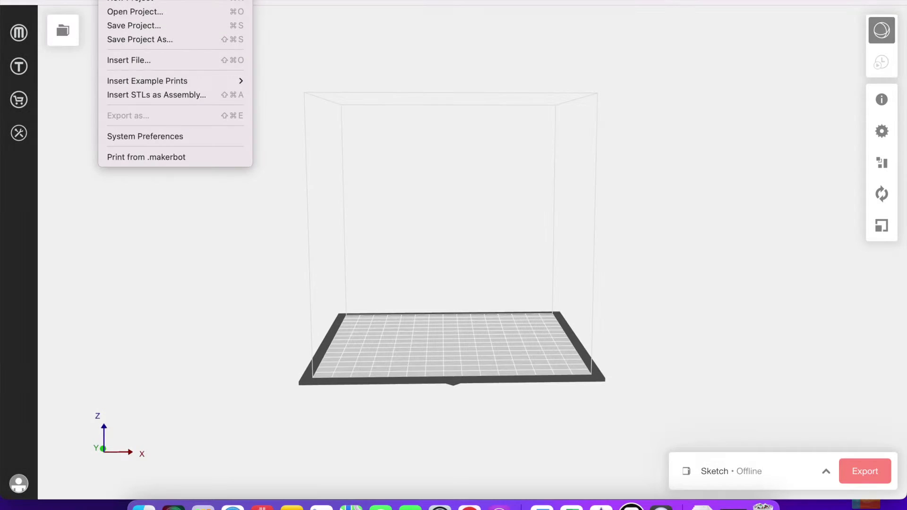
# Insert easyZypper2.stl from Desktop > STL Files > Zipper Aids onto the build plate.
pyautogui.click(128, 60)
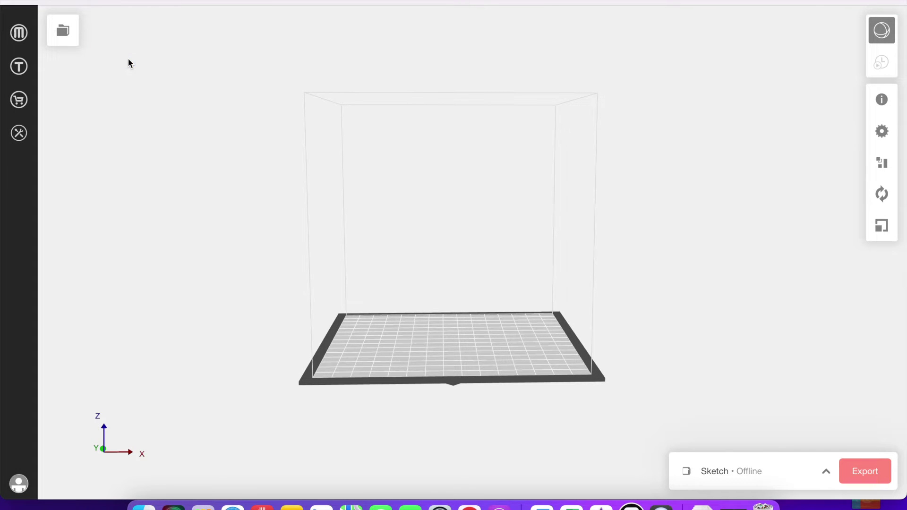
pyautogui.scroll(-10, 376, 283)
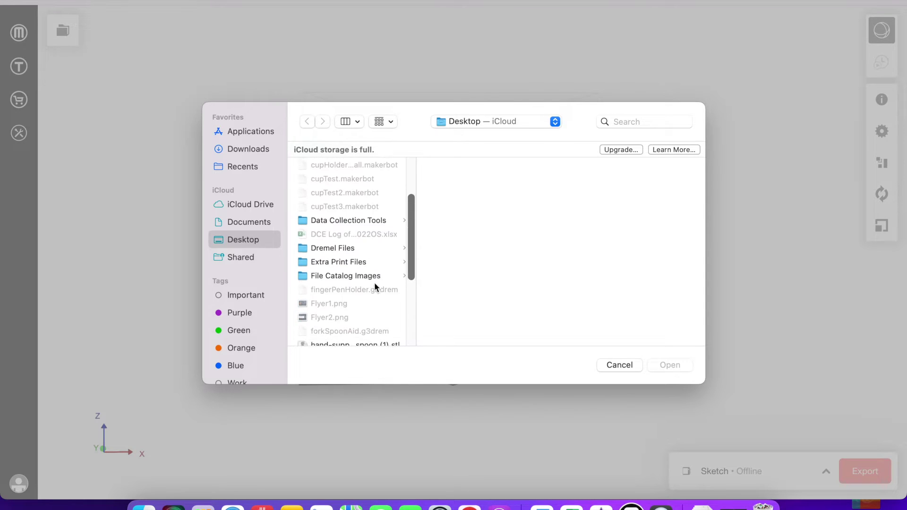
pyautogui.scroll(-5, 374, 283)
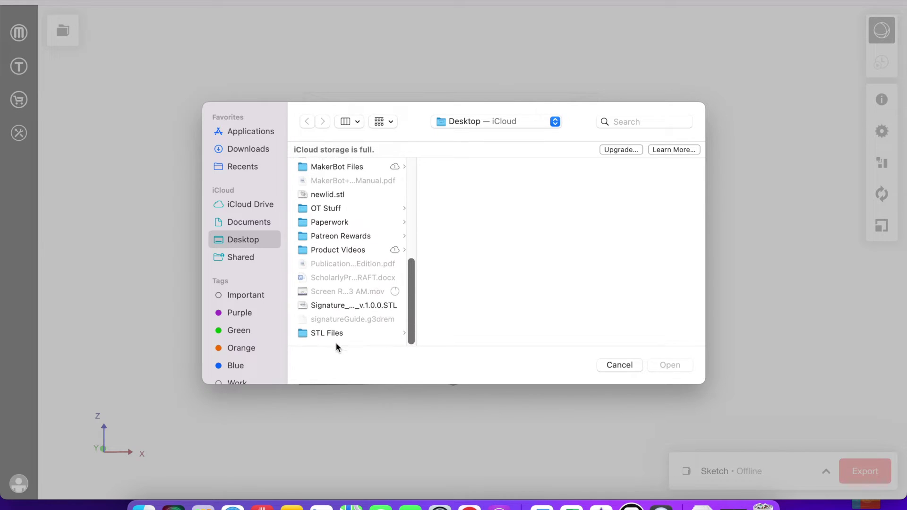
pyautogui.click(335, 333)
pyautogui.click(479, 169)
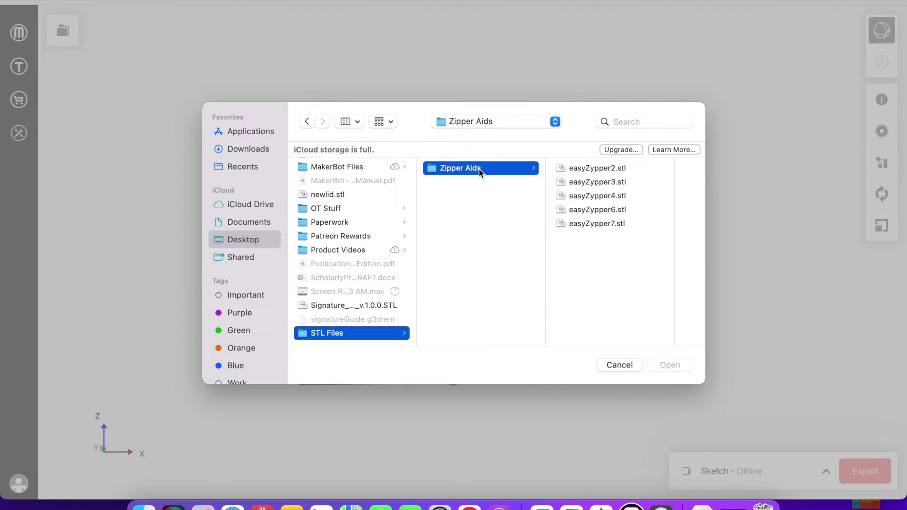
pyautogui.click(587, 170)
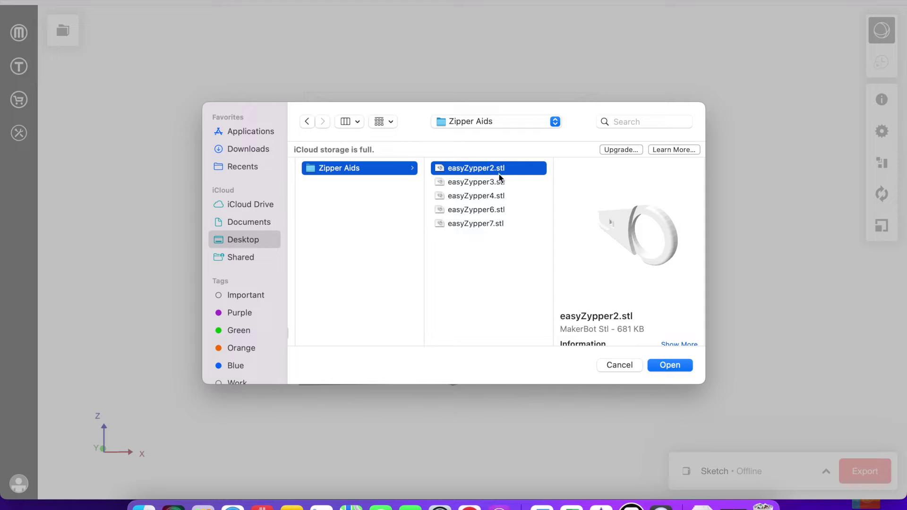
pyautogui.click(662, 366)
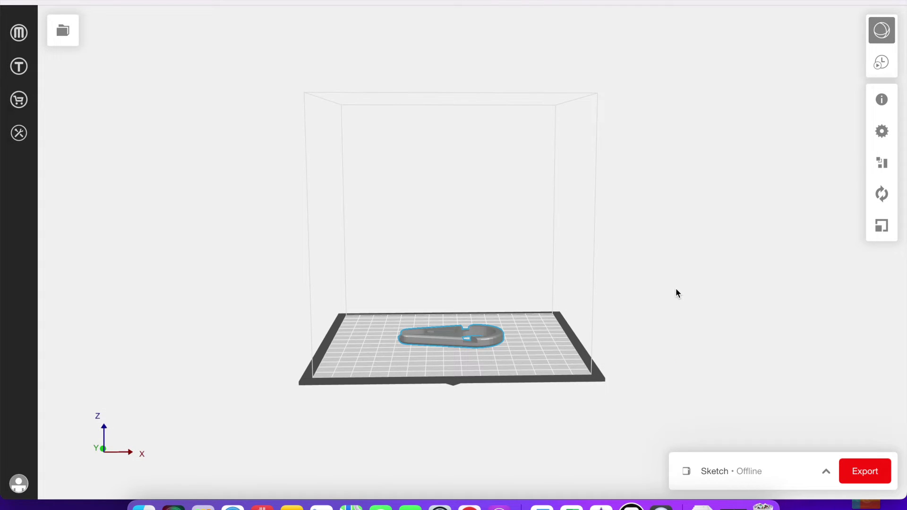
# Drag the zipper aid slightly left to X -28mm, Y -7mm, Z 3mm.
pyautogui.moveTo(675, 290); pyautogui.dragTo(668, 352)
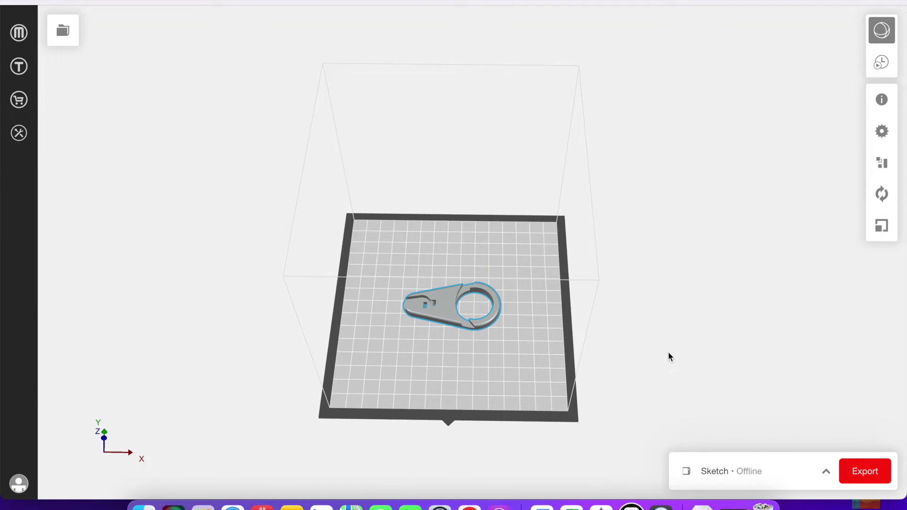
pyautogui.click(441, 308)
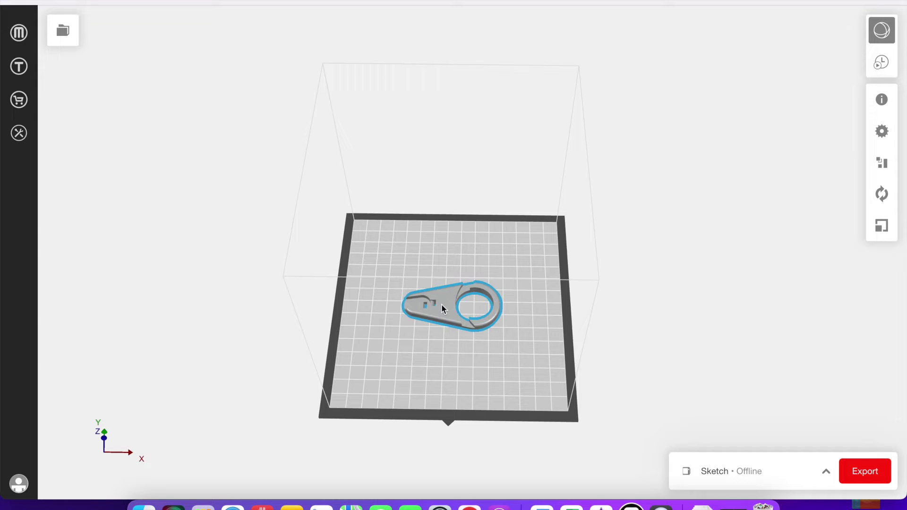
pyautogui.moveTo(441, 308)
pyautogui.mouseDown()
pyautogui.moveTo(437, 251)
pyautogui.moveTo(415, 252)
pyautogui.moveTo(409, 324)
pyautogui.moveTo(470, 359)
pyautogui.moveTo(514, 308)
pyautogui.moveTo(467, 302)
pyautogui.moveTo(427, 318)
pyautogui.moveTo(436, 313)
pyautogui.mouseUp()
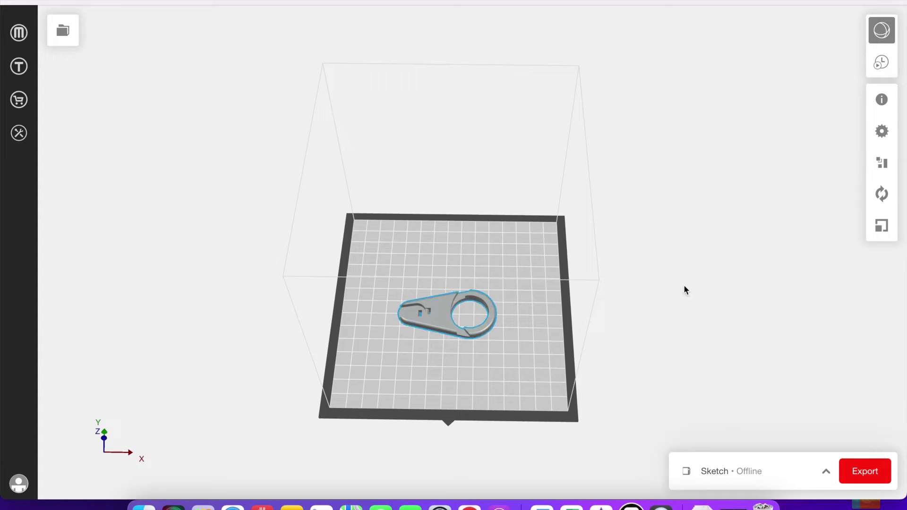
pyautogui.click(882, 164)
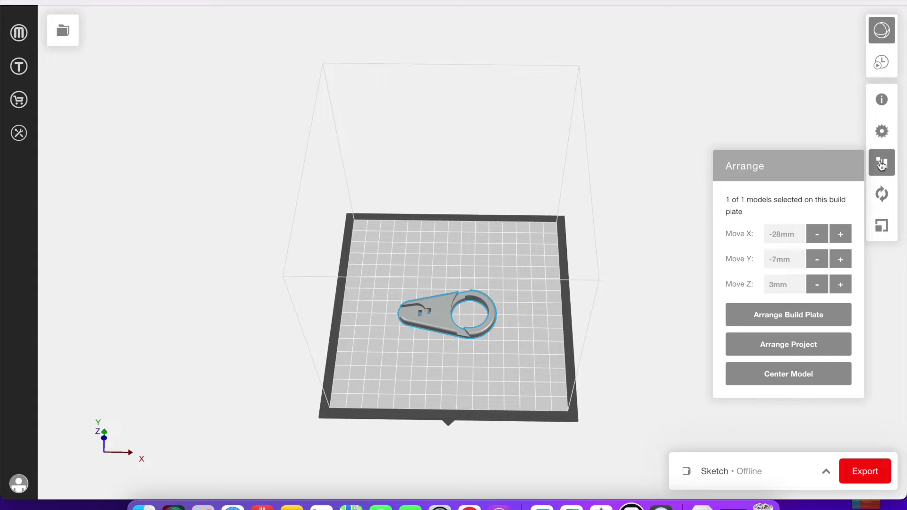
# Nudge the model back and forth along X, Y and Z with the Move buttons.
pyautogui.click(838, 240)
pyautogui.click(837, 240)
pyautogui.click(822, 241)
pyautogui.click(822, 241)
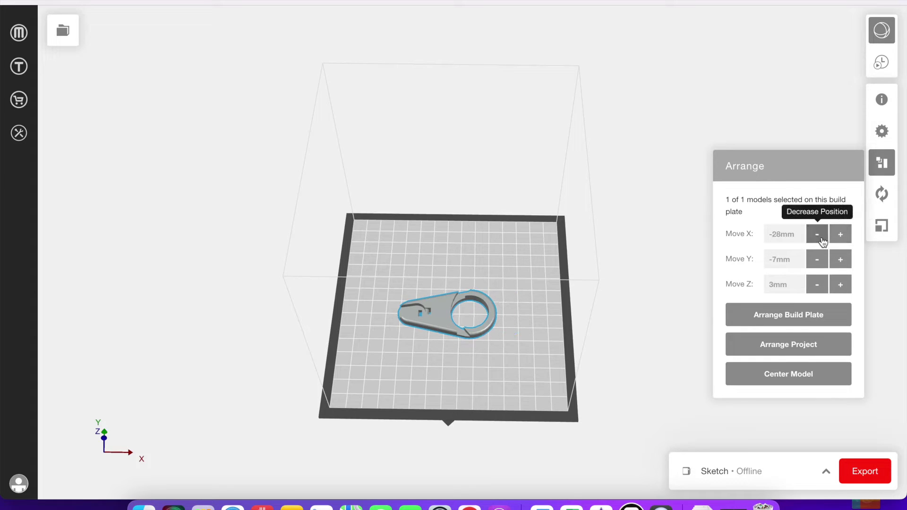
pyautogui.click(846, 268)
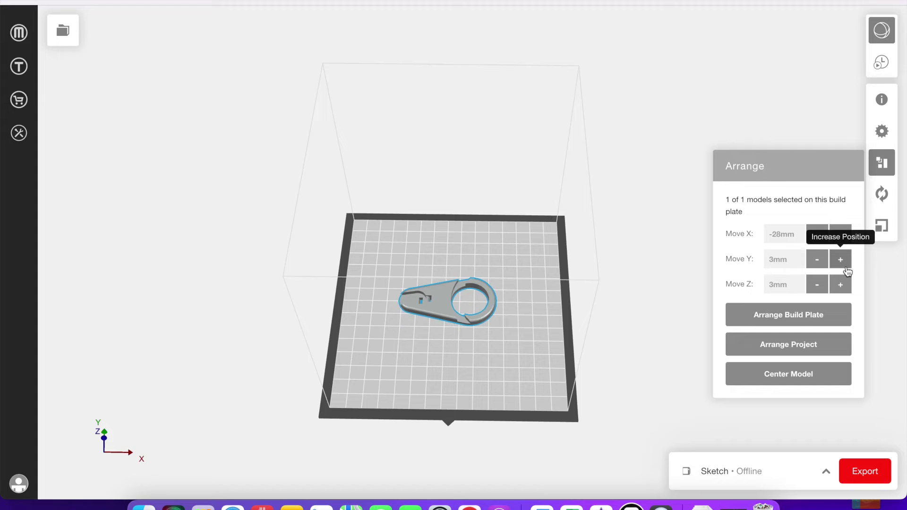
pyautogui.click(820, 260)
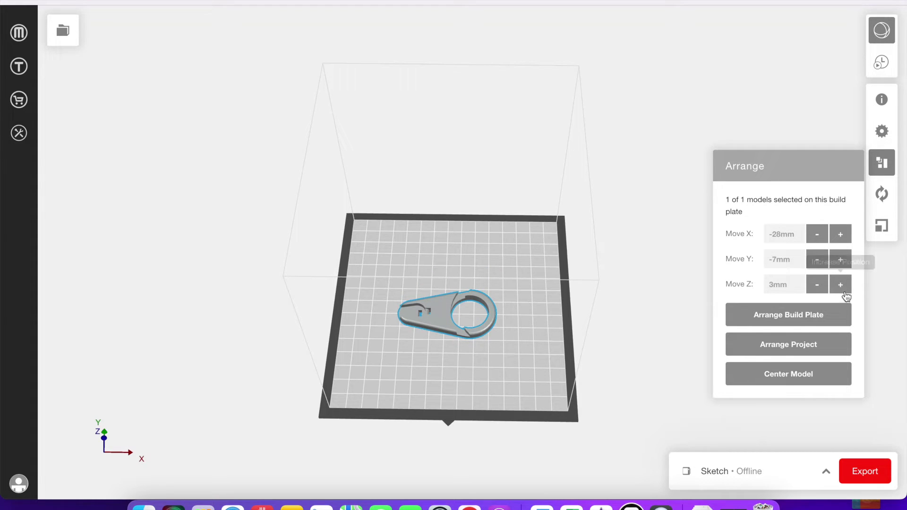
pyautogui.click(840, 284)
pyautogui.click(841, 284)
pyautogui.click(822, 286)
pyautogui.click(823, 293)
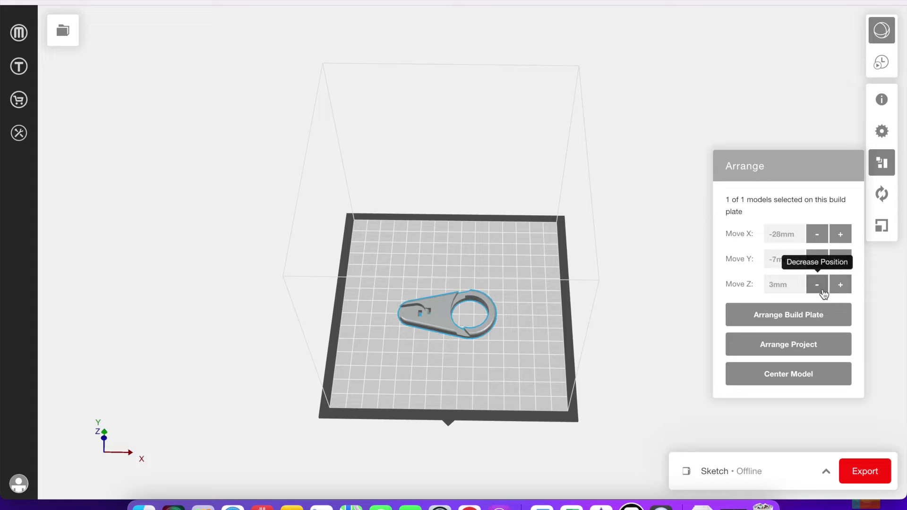
# Lift and lower the model, then center it at X -25mm, Y 0mm, Z 3mm.
pyautogui.moveTo(142, 440); pyautogui.dragTo(144, 369, button='right')
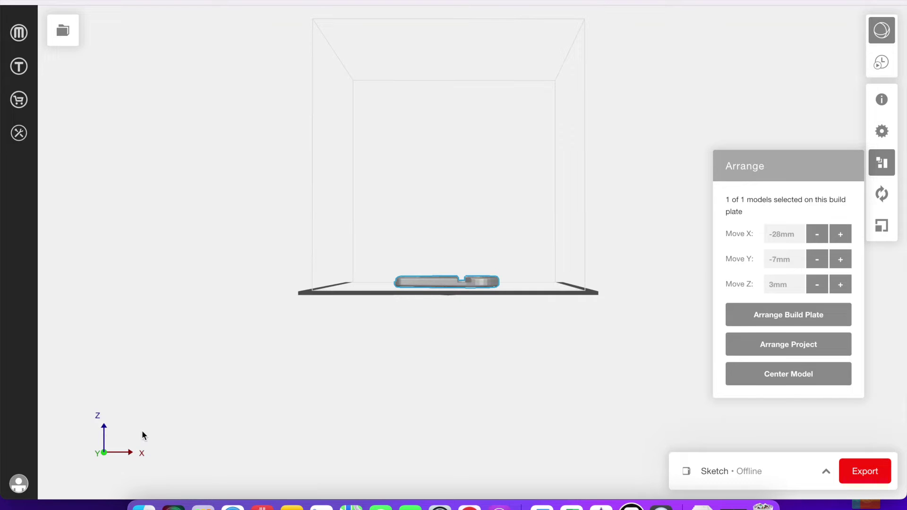
pyautogui.moveTo(142, 431); pyautogui.dragTo(150, 474, button='right')
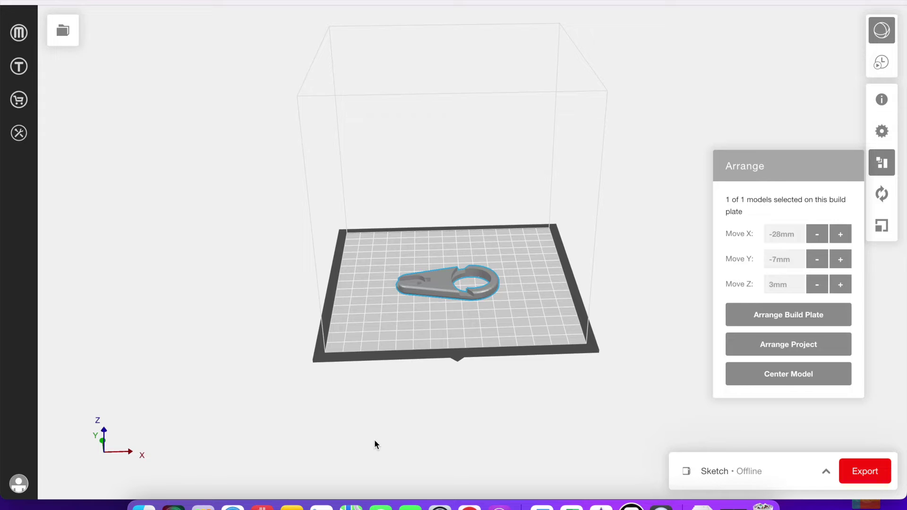
pyautogui.moveTo(375, 444); pyautogui.dragTo(367, 474, button='right')
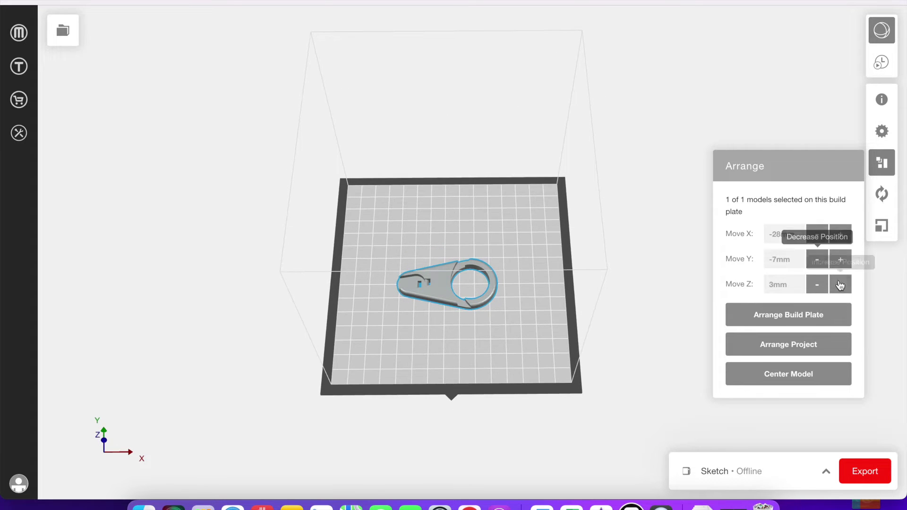
pyautogui.moveTo(667, 326); pyautogui.dragTo(664, 278, button='right')
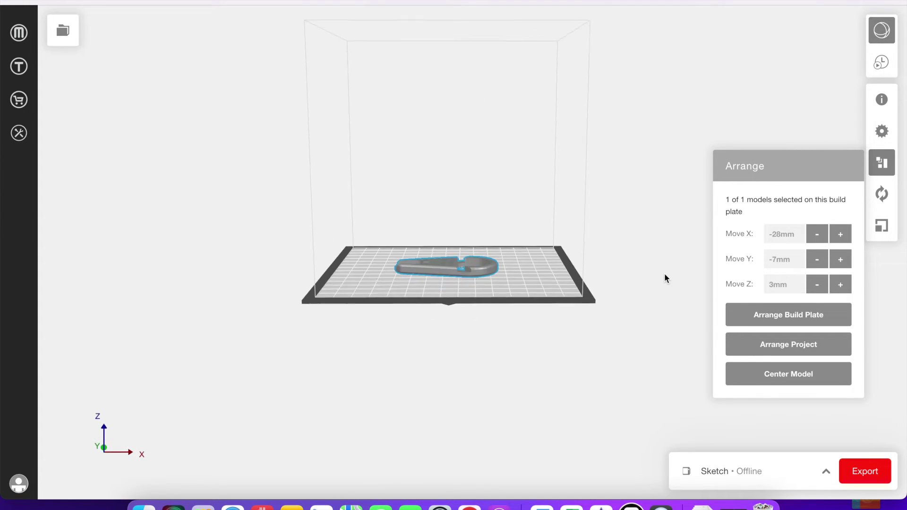
pyautogui.click(841, 284)
pyautogui.click(840, 284)
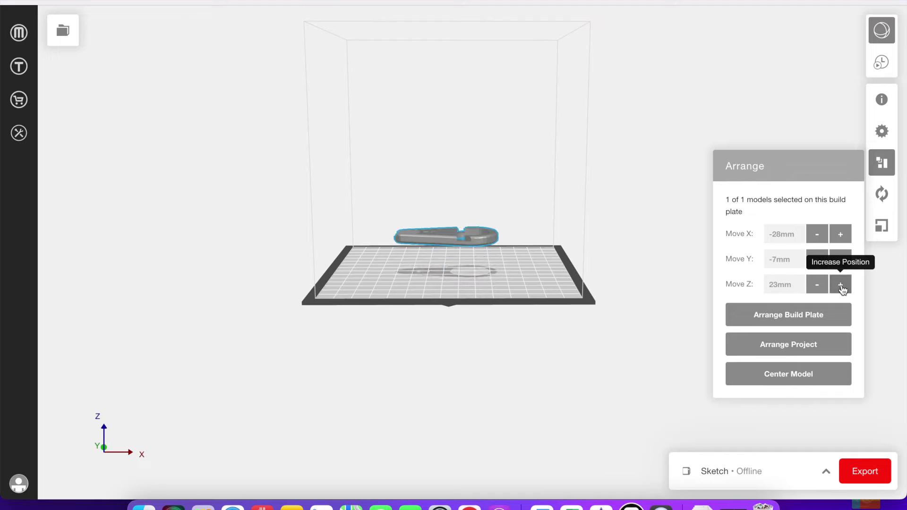
pyautogui.click(817, 289)
pyautogui.click(817, 289)
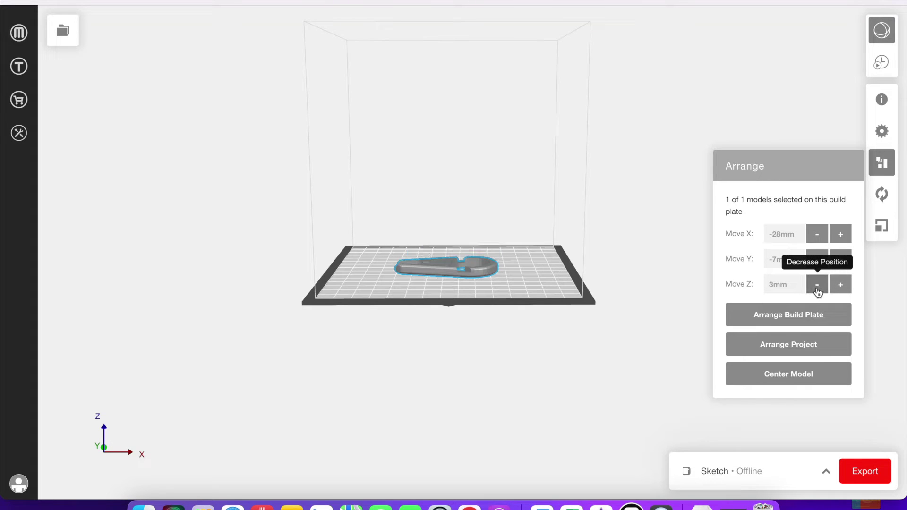
pyautogui.click(794, 384)
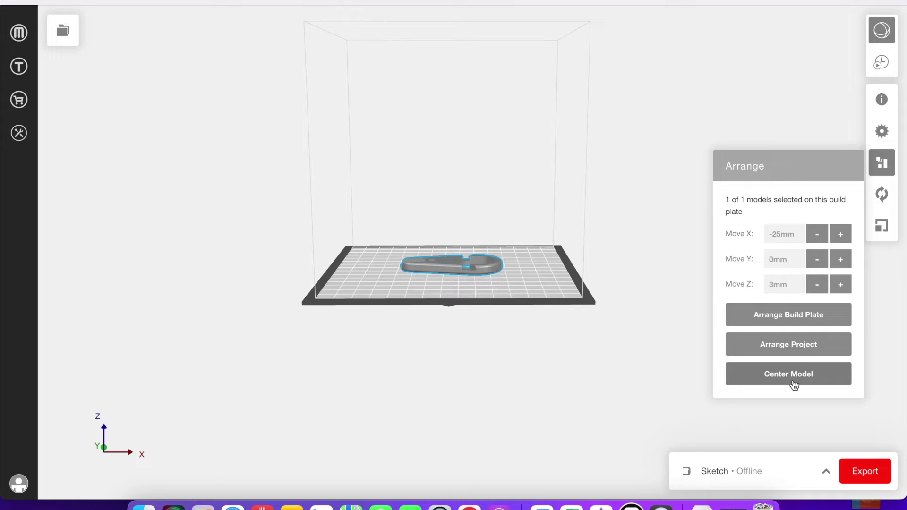
pyautogui.moveTo(566, 396); pyautogui.dragTo(563, 447)
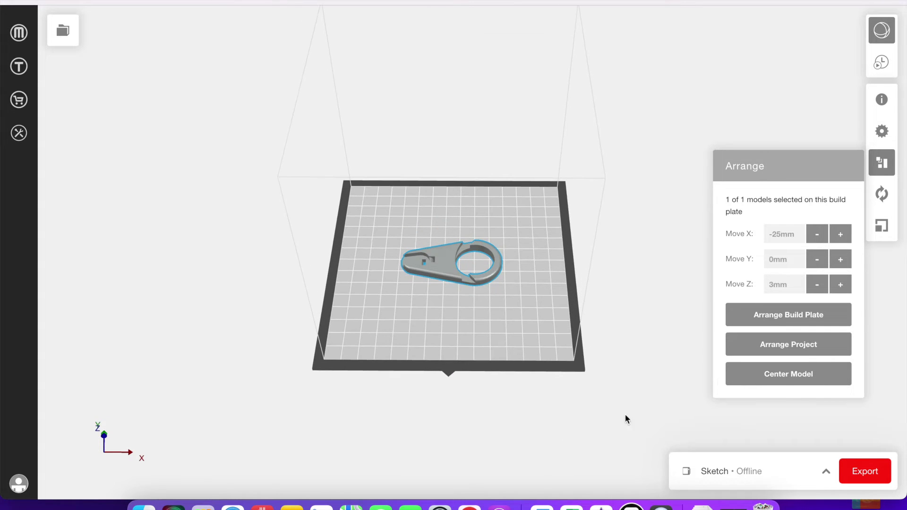
# Rotate the zipper aid 90° about X onto its edge, flip it, and bring it back flat.
pyautogui.click(885, 194)
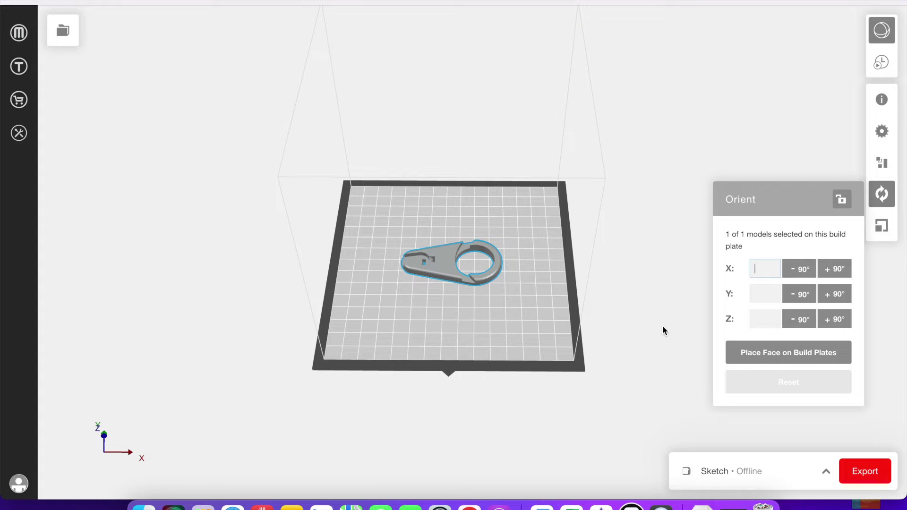
pyautogui.moveTo(663, 328); pyautogui.dragTo(660, 311)
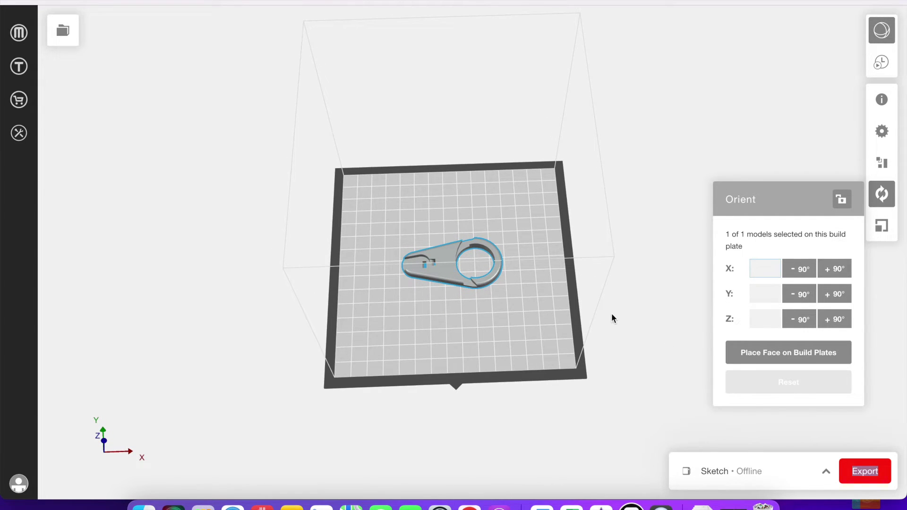
pyautogui.click(842, 270)
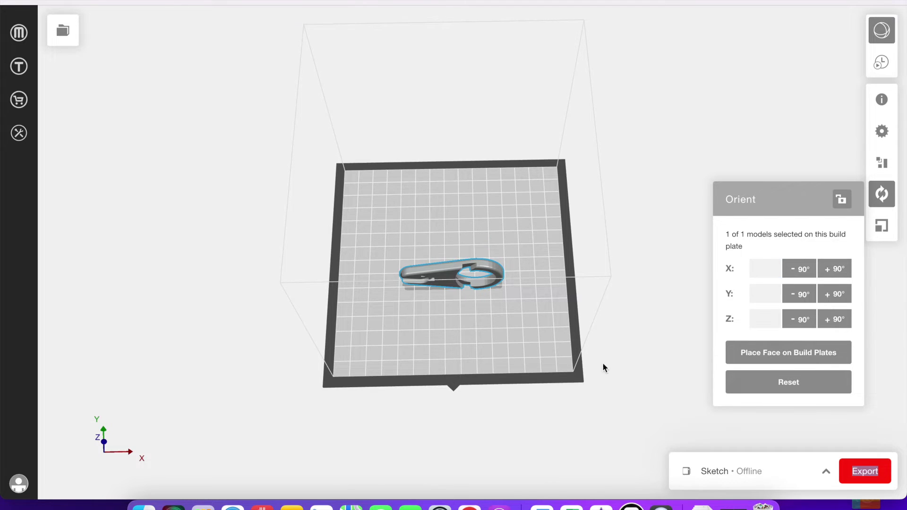
pyautogui.moveTo(602, 362); pyautogui.dragTo(625, 326)
pyautogui.click(795, 277)
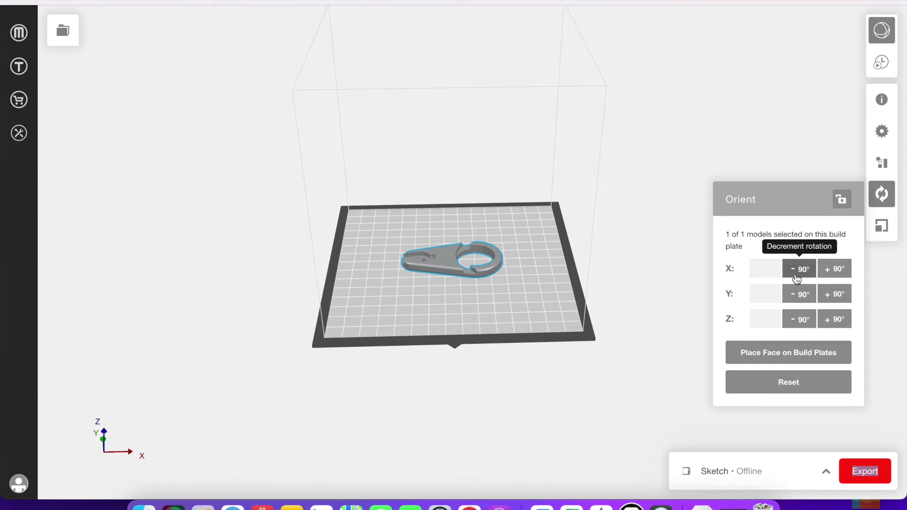
pyautogui.click(808, 271)
pyautogui.click(811, 271)
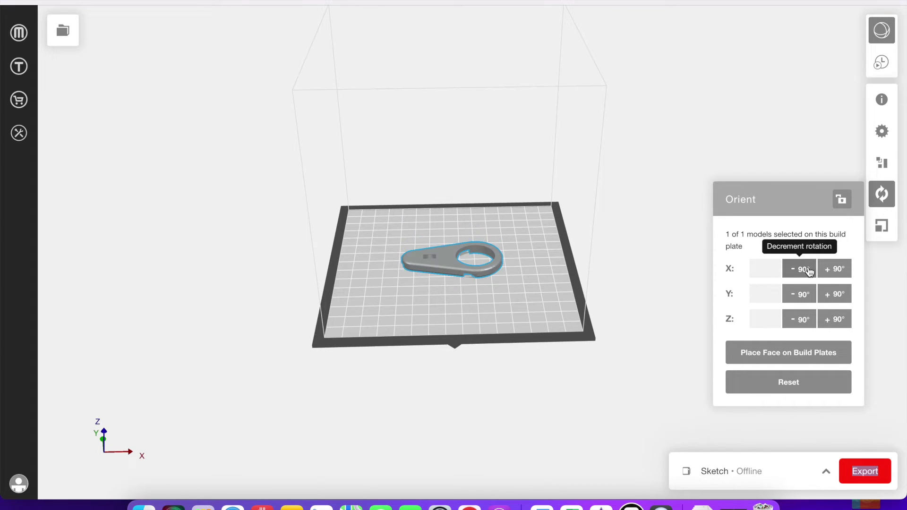
pyautogui.click(836, 269)
pyautogui.click(836, 269)
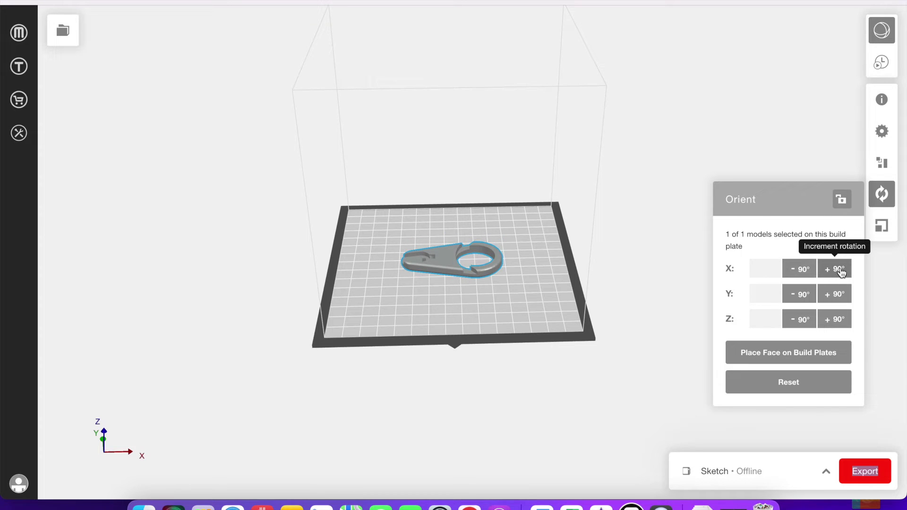
# Try 90° and 180° rotations about Y, returning the model flat.
pyautogui.click(834, 301)
pyautogui.click(806, 302)
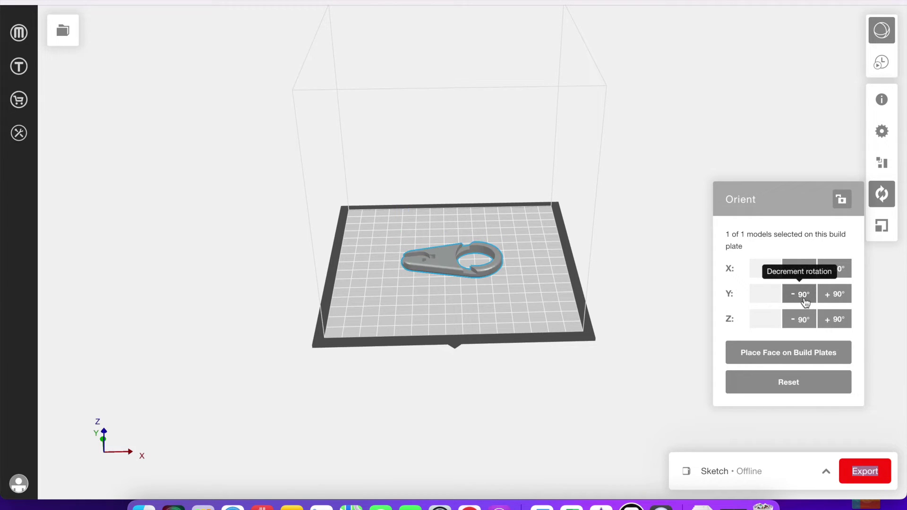
pyautogui.click(805, 303)
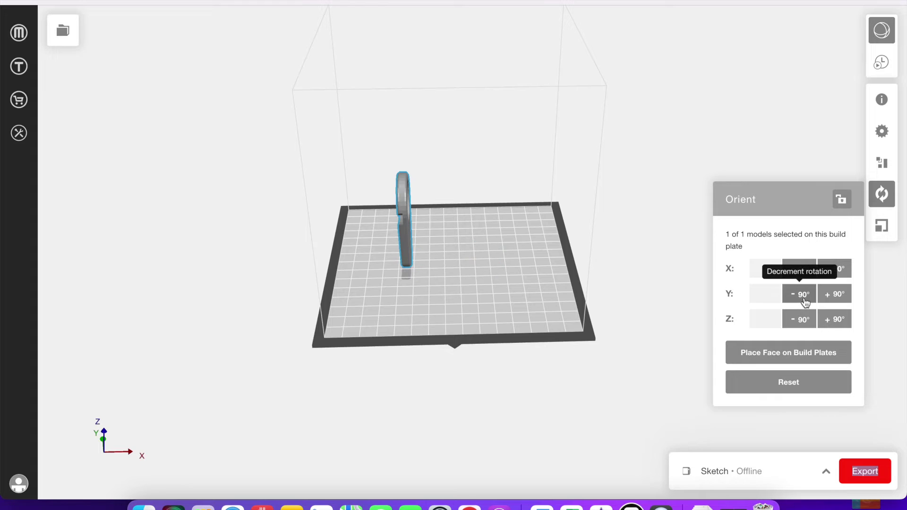
pyautogui.click(805, 303)
pyautogui.click(805, 303)
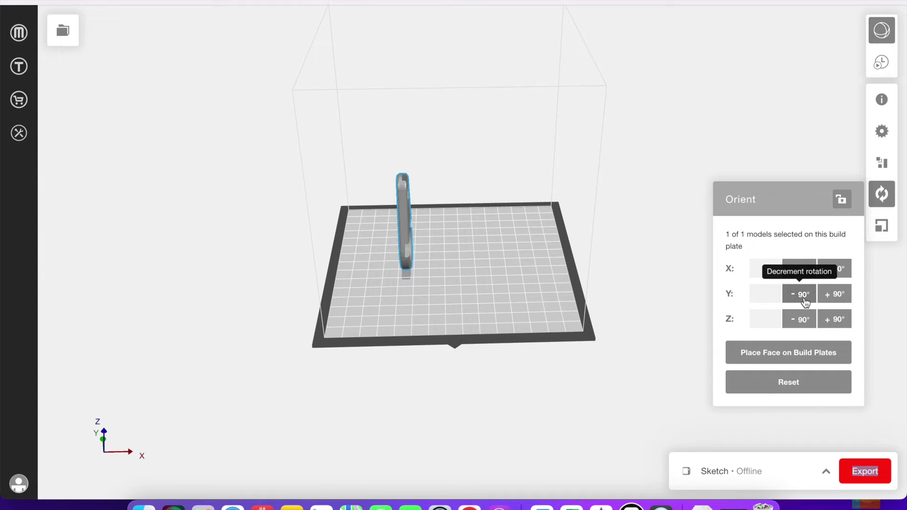
pyautogui.click(805, 302)
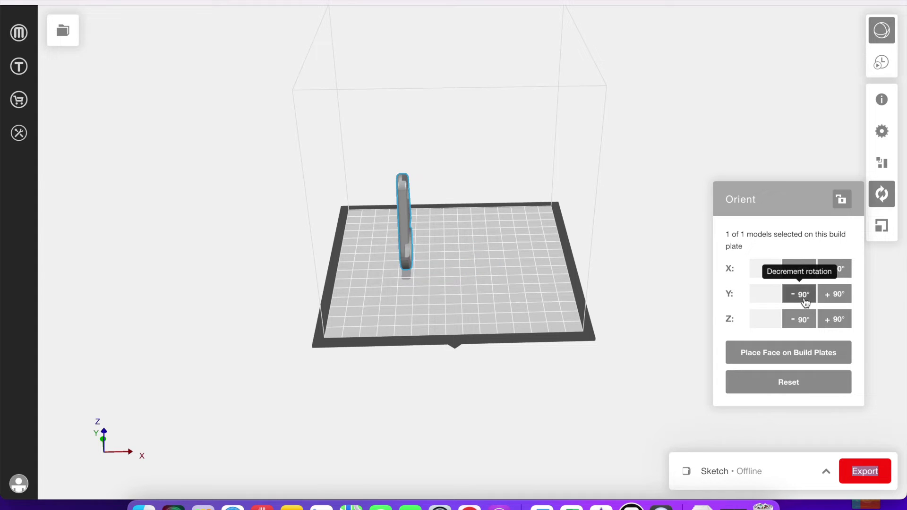
pyautogui.moveTo(650, 337); pyautogui.dragTo(644, 333, button='right')
# Test quarter turns about Z, then reset the model to its original orientation.
pyautogui.click(839, 317)
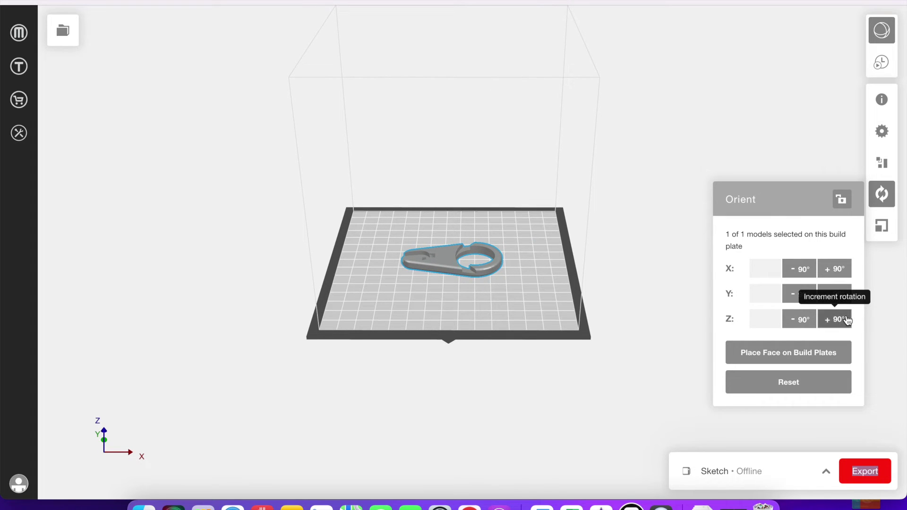
pyautogui.click(801, 325)
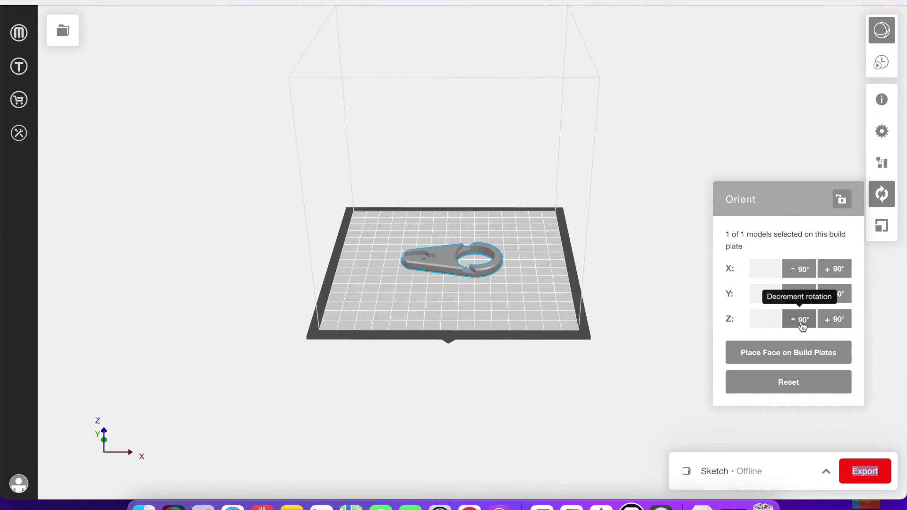
pyautogui.click(835, 325)
pyautogui.click(834, 325)
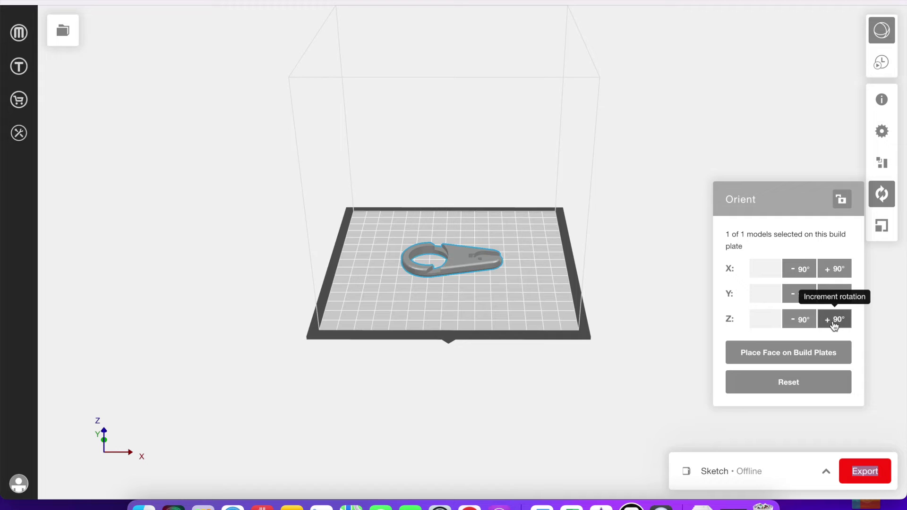
pyautogui.click(835, 325)
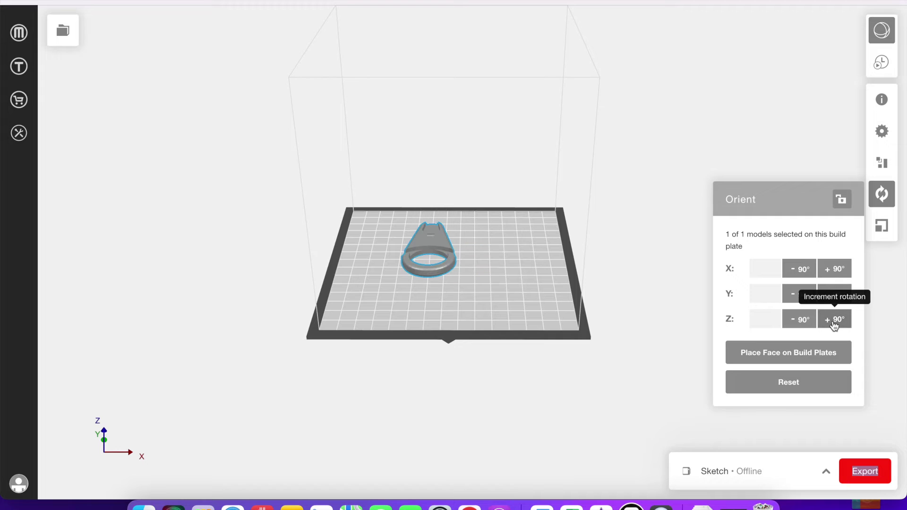
pyautogui.click(775, 386)
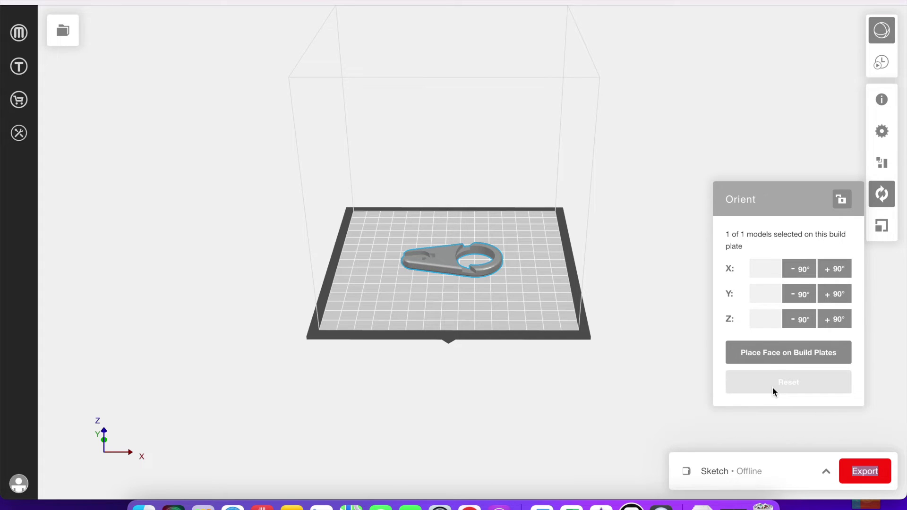
# Scale the model to X 150% and then to Max, resetting to 100% each time.
pyautogui.click(881, 231)
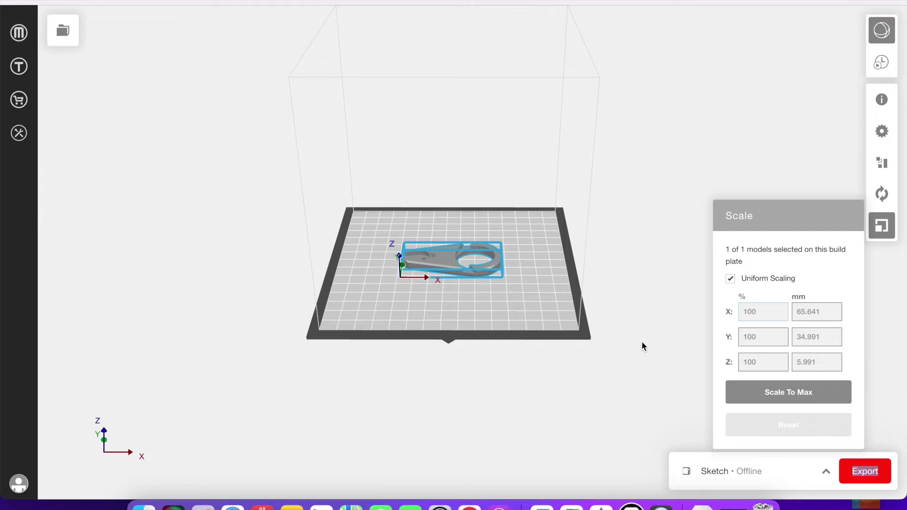
pyautogui.moveTo(641, 341); pyautogui.dragTo(668, 373)
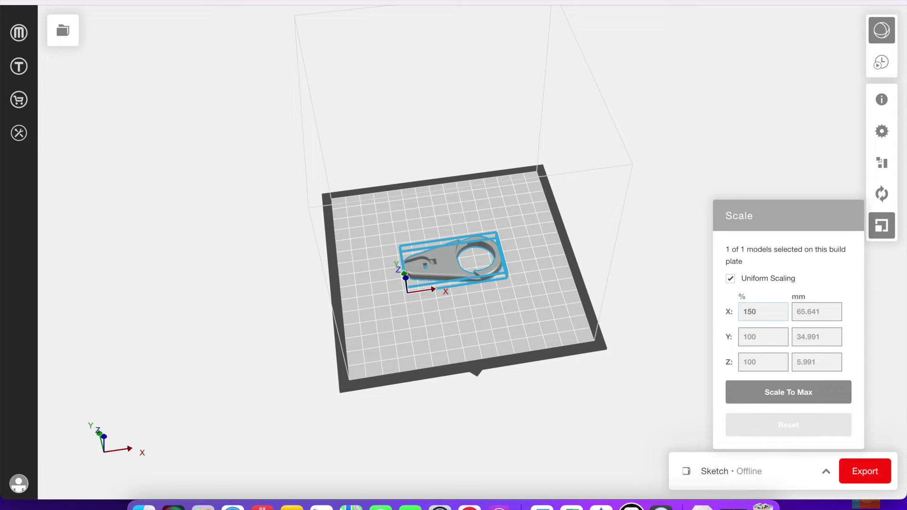
pyautogui.press('Return')
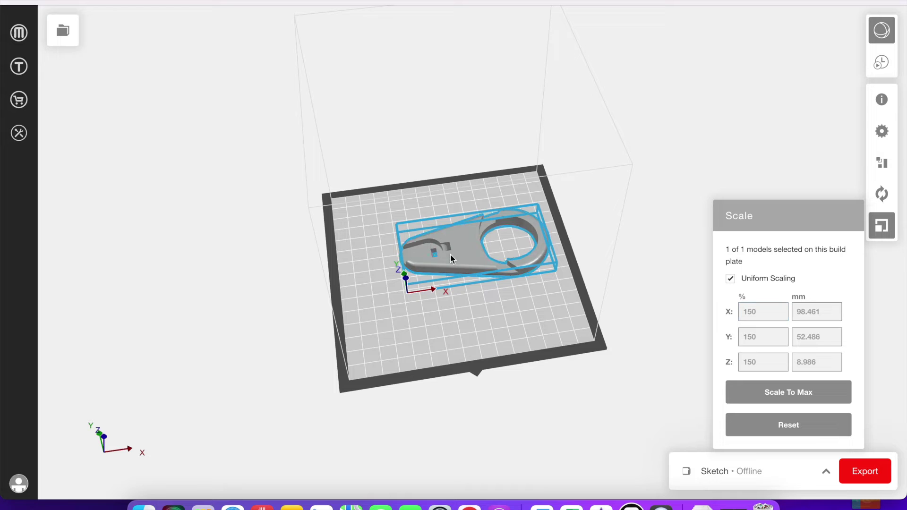
pyautogui.click(768, 308)
pyautogui.click(800, 419)
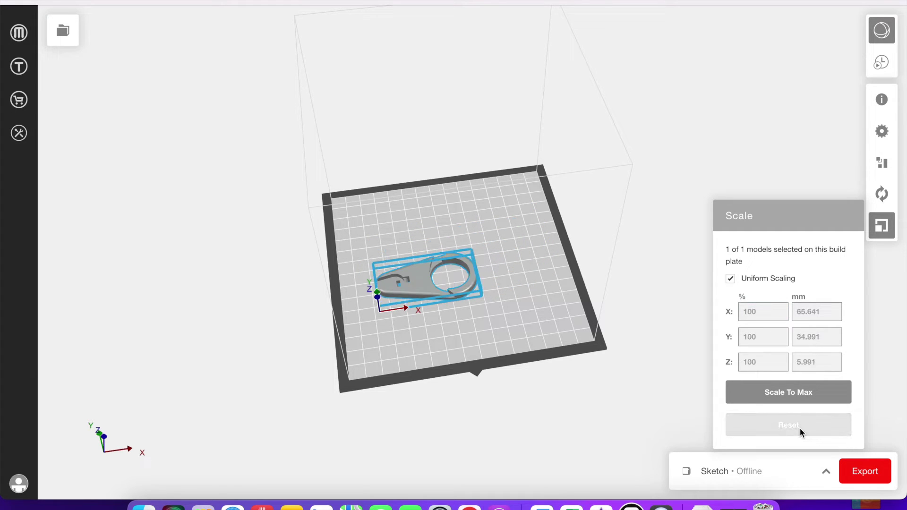
pyautogui.click(783, 401)
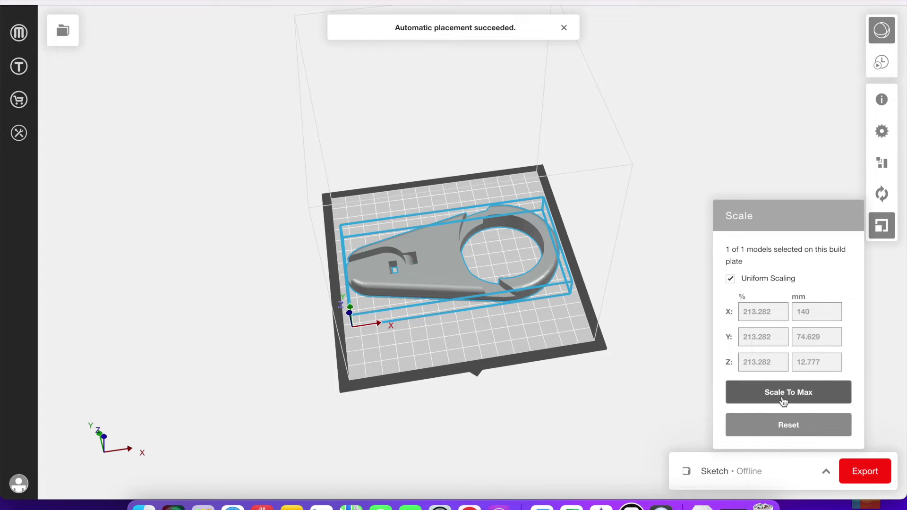
pyautogui.moveTo(573, 404); pyautogui.dragTo(602, 400)
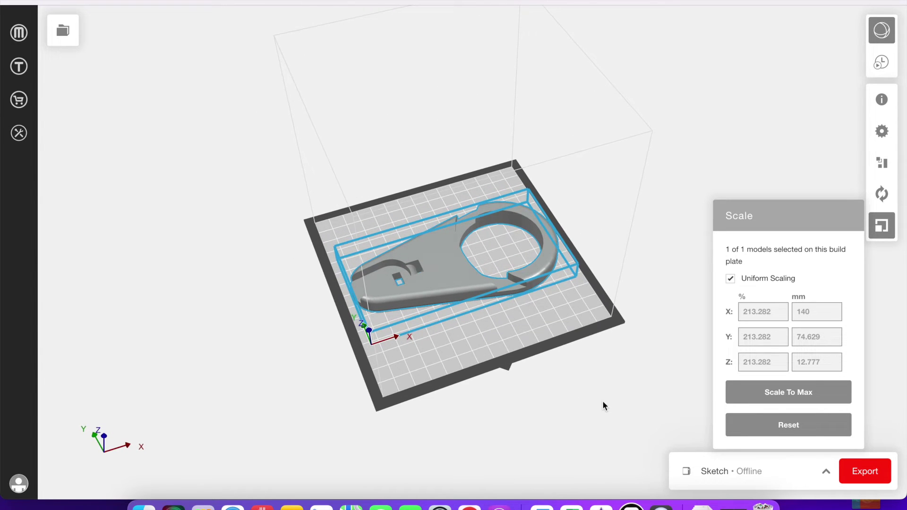
pyautogui.click(788, 424)
# Try a 69 mm X length, reset to original size, and drag the model to the plate centre.
pyautogui.click(769, 312)
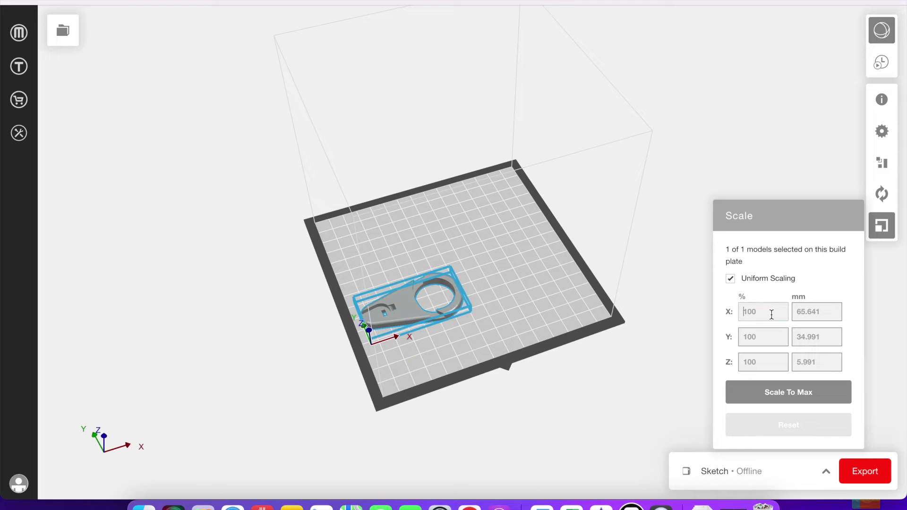
pyautogui.click(817, 313)
pyautogui.press('Return')
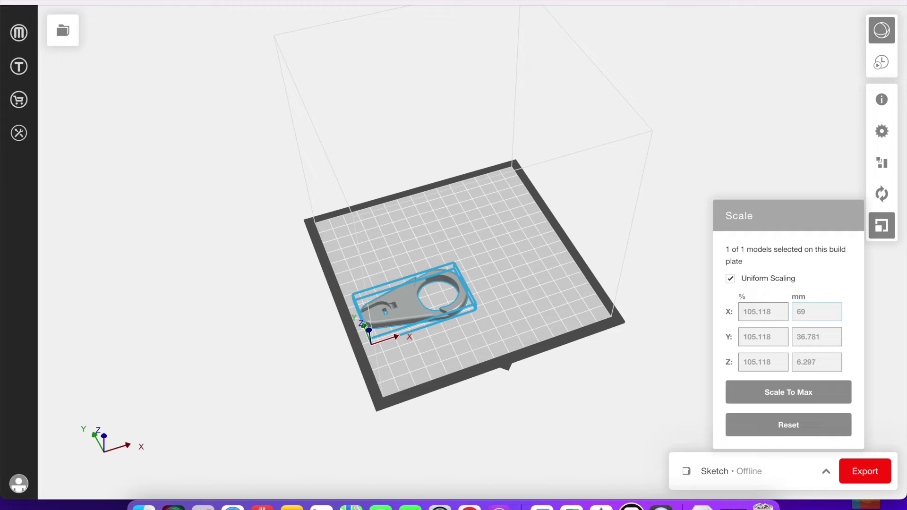
pyautogui.click(800, 427)
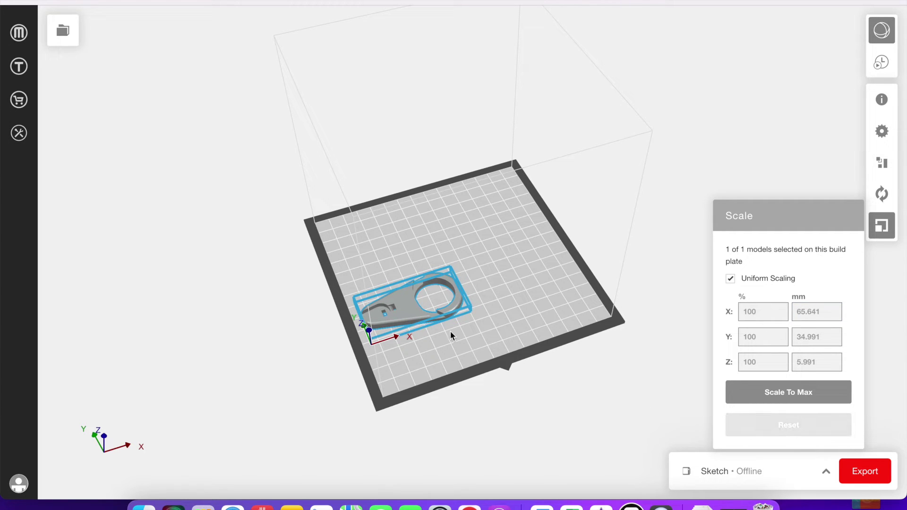
pyautogui.moveTo(415, 316); pyautogui.dragTo(458, 269)
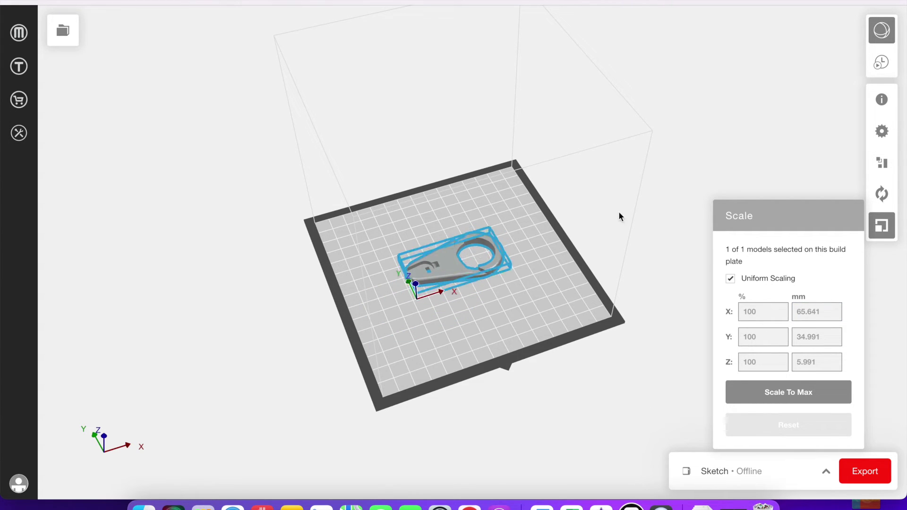
pyautogui.click(687, 176)
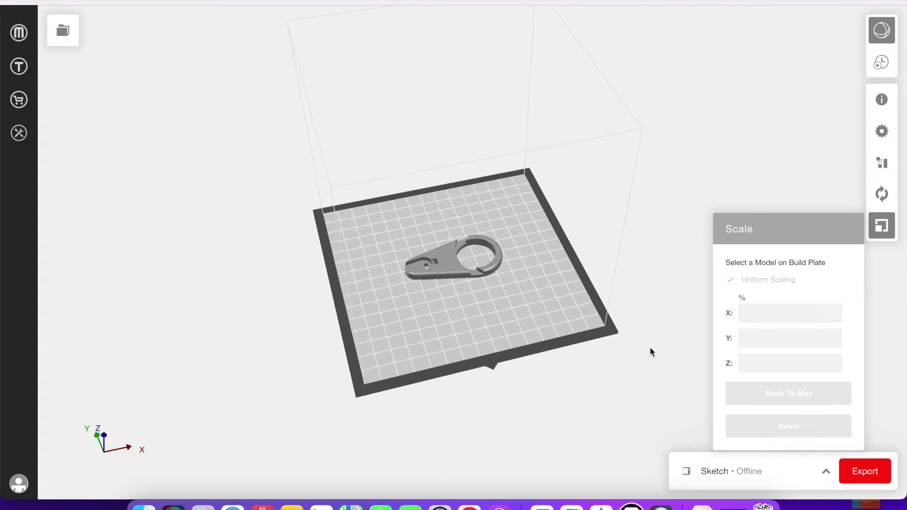
# In Print Settings, keep PLA as the material and bring up the Print Mode choices.
pyautogui.click(882, 226)
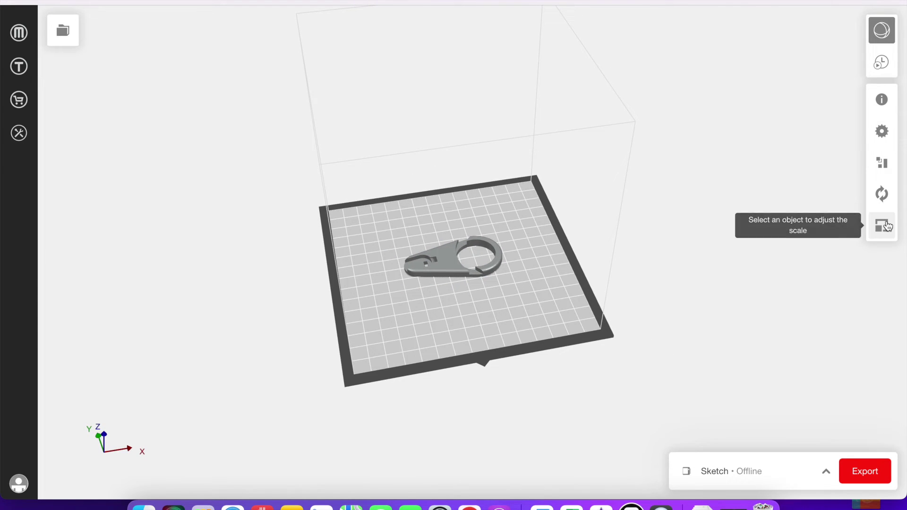
pyautogui.click(885, 132)
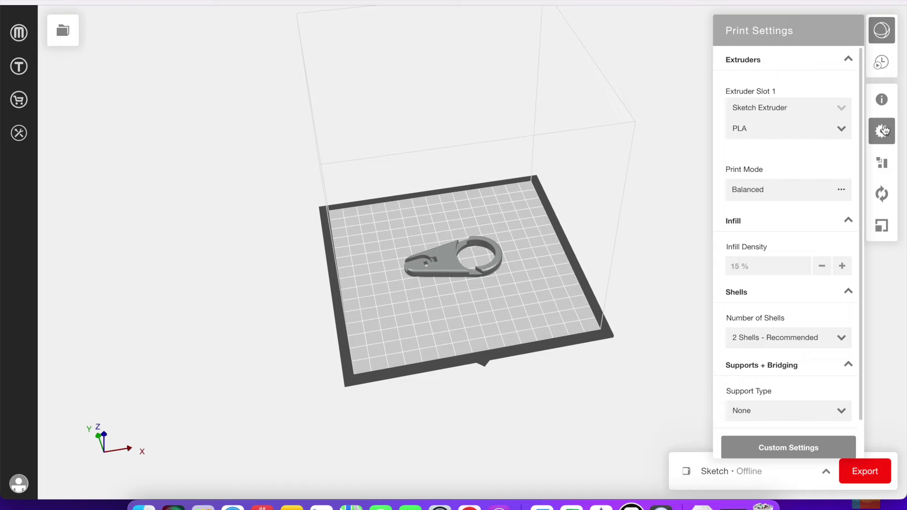
pyautogui.click(769, 129)
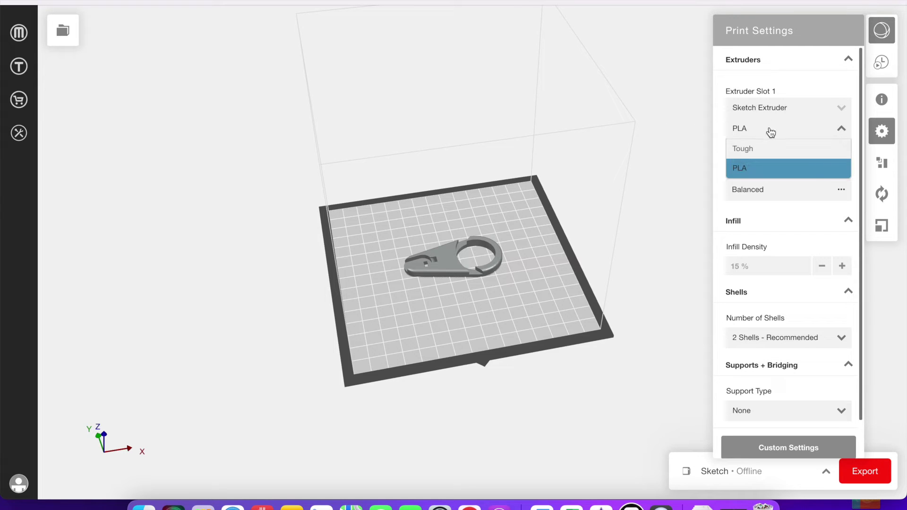
pyautogui.click(770, 131)
pyautogui.scroll(-1, 774, 157)
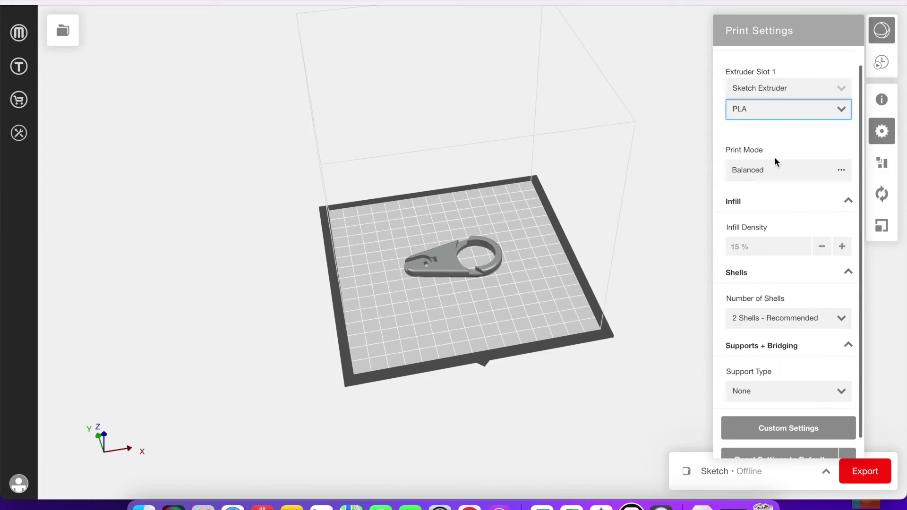
pyautogui.click(764, 169)
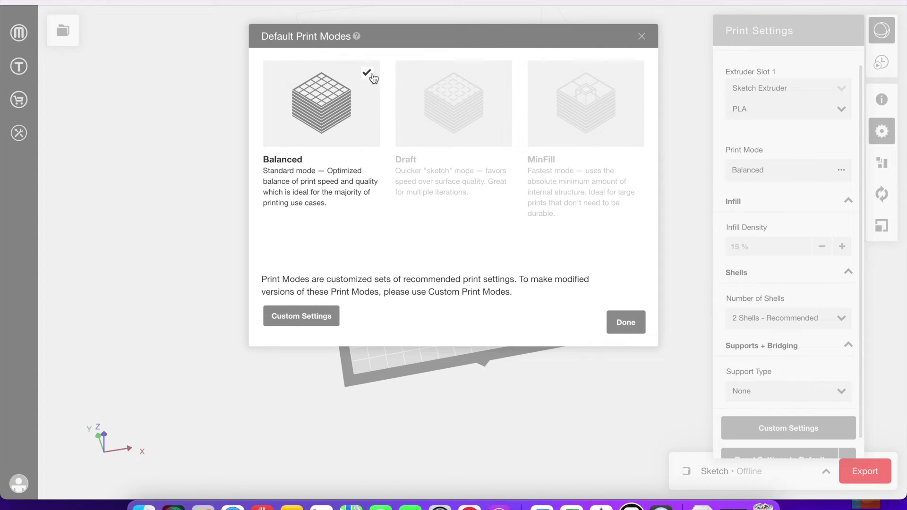
# Select the Thick custom mode and review its Raft, 0.2 mm layers, 15% infill, 2 shells.
pyautogui.click(315, 319)
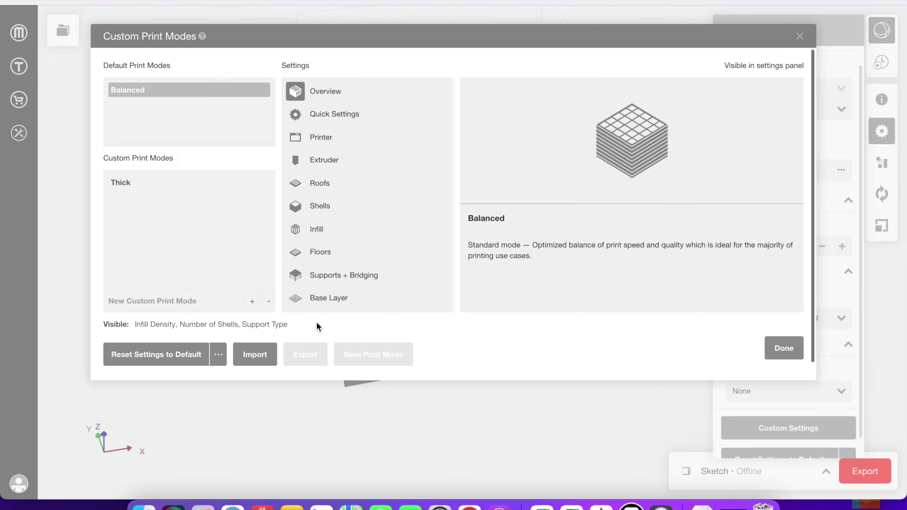
pyautogui.scroll(-1, 386, 204)
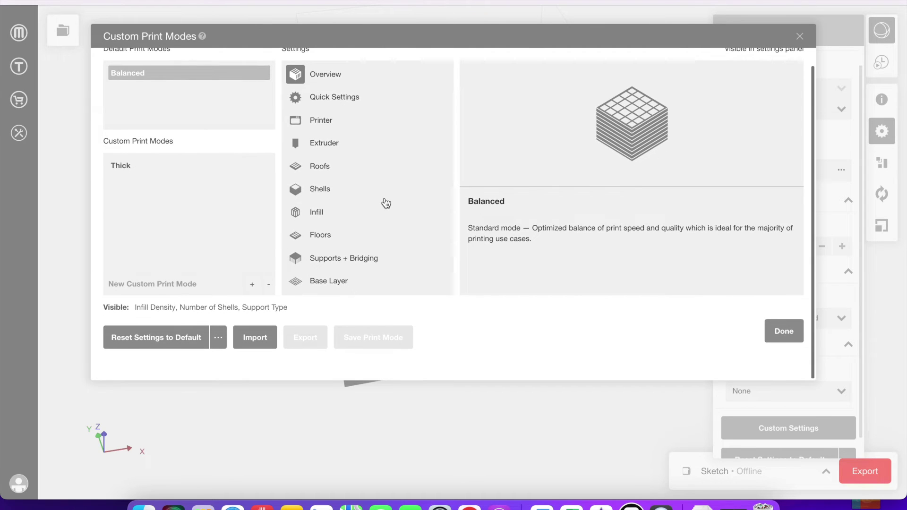
pyautogui.scroll(1, 385, 203)
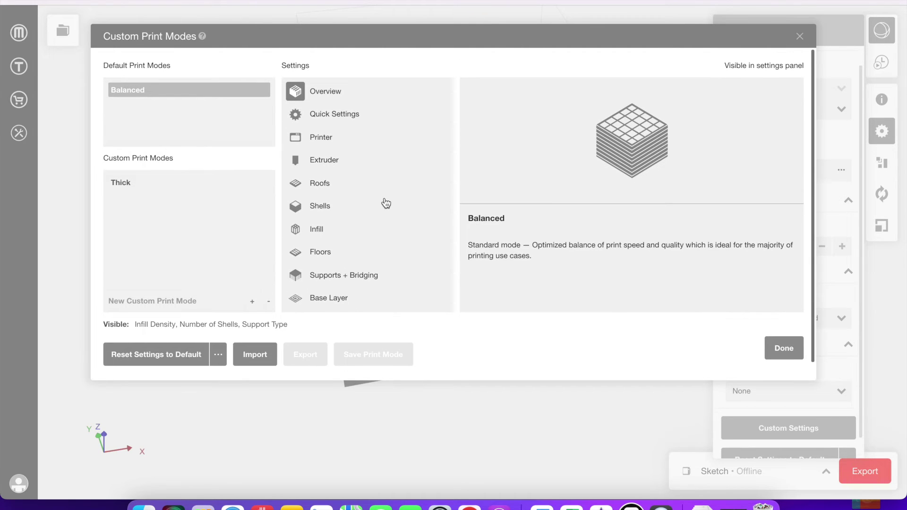
pyautogui.click(185, 184)
pyautogui.scroll(-10, 504, 201)
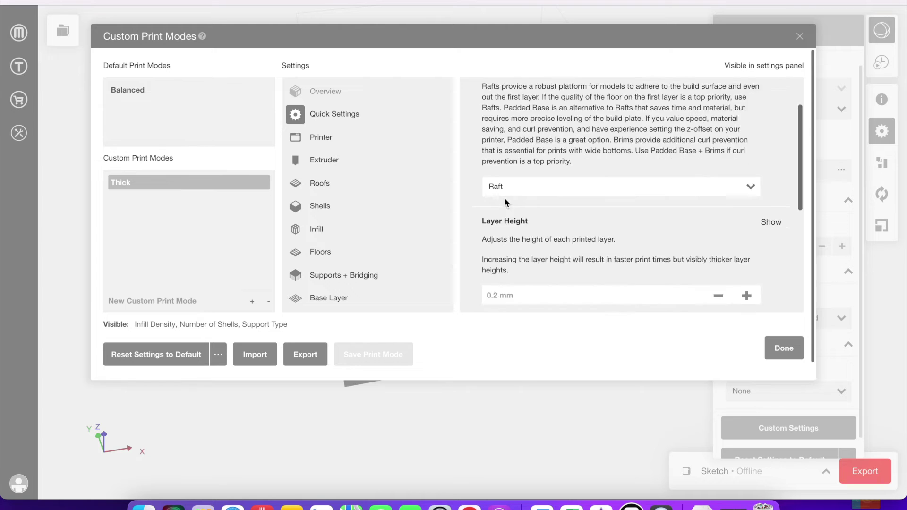
pyautogui.scroll(-6, 503, 198)
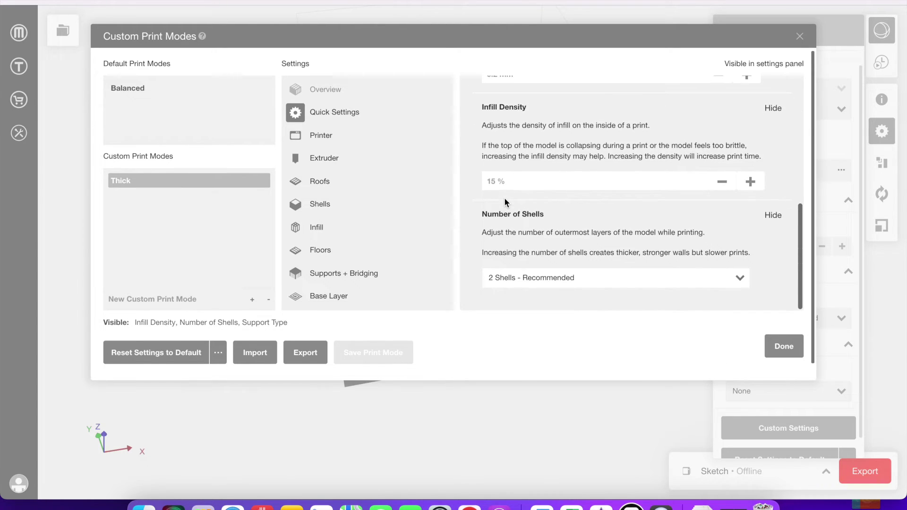
pyautogui.scroll(15, 503, 198)
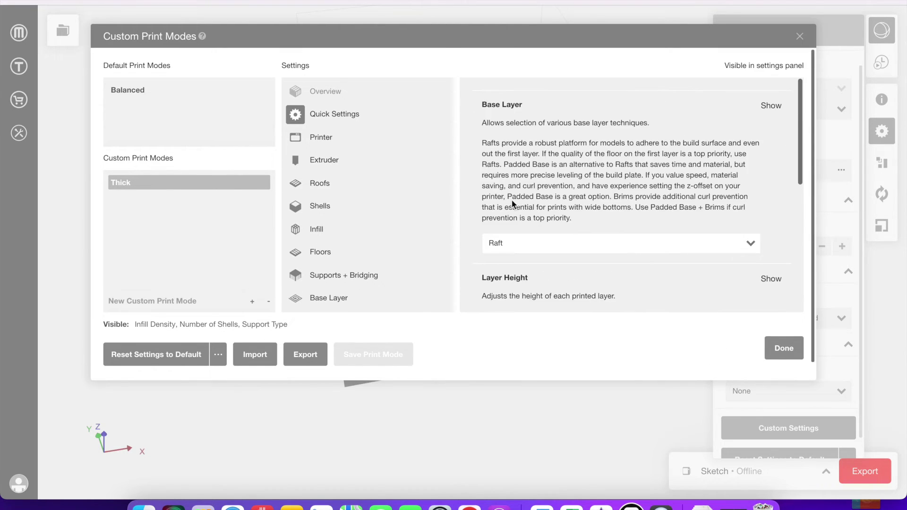
# Confirm Thick as the print mode and check the shell count, keeping 2 shells.
pyautogui.click(792, 359)
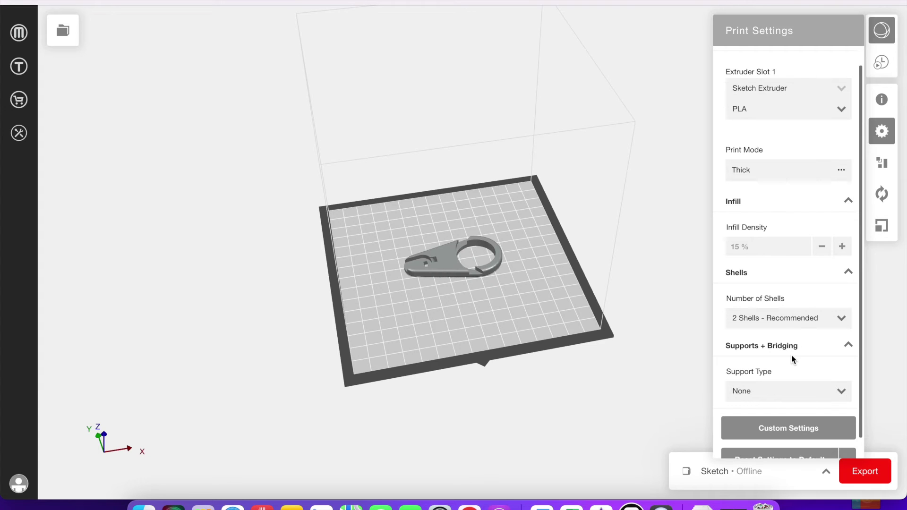
pyautogui.scroll(-2, 792, 257)
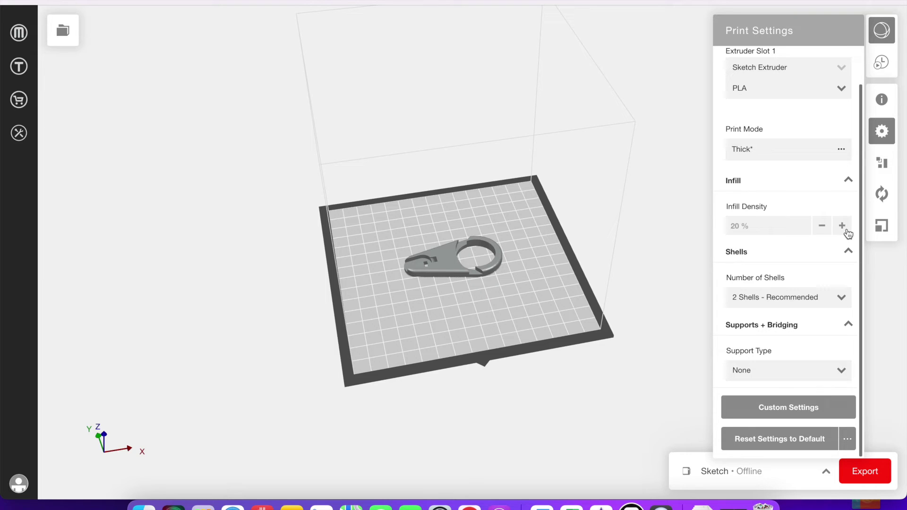
pyautogui.click(841, 297)
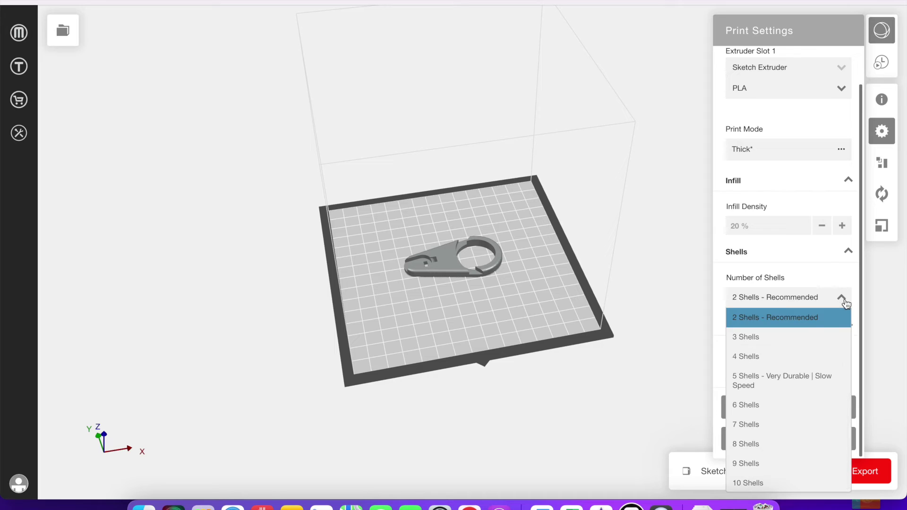
pyautogui.scroll(2, 830, 348)
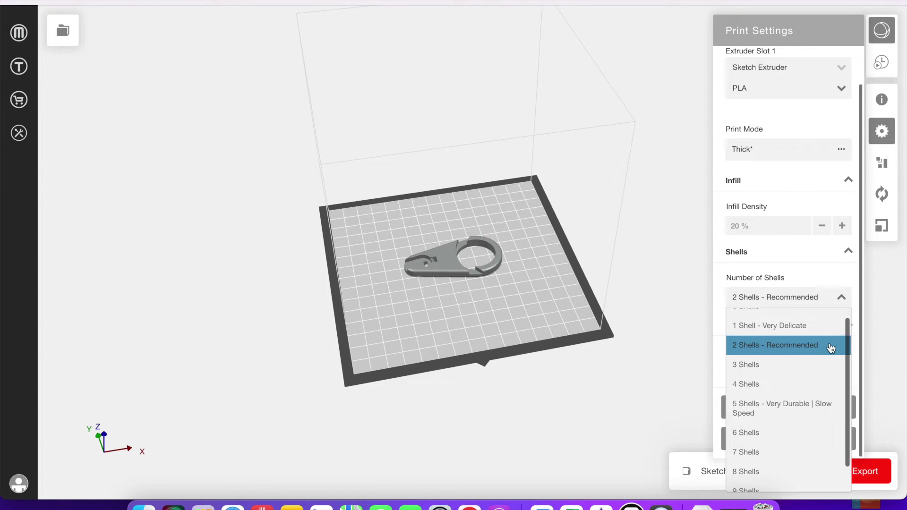
pyautogui.scroll(-1, 796, 409)
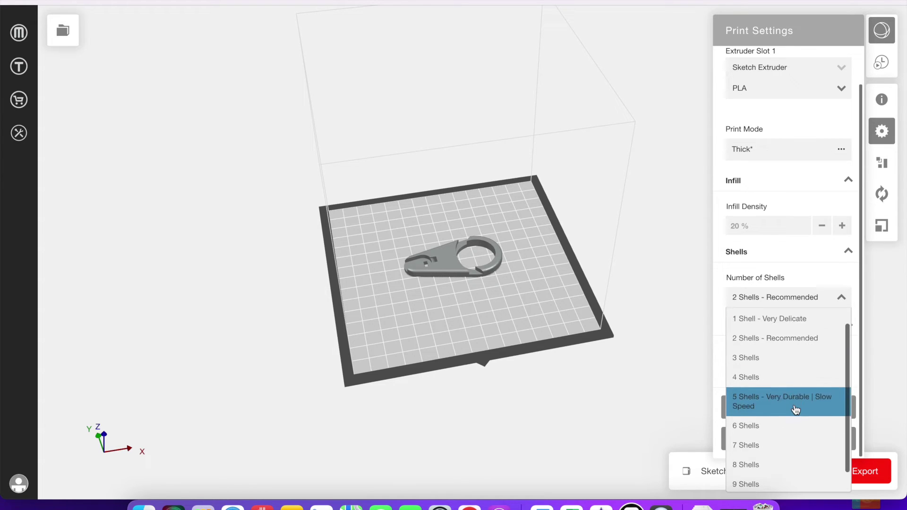
pyautogui.scroll(-1, 796, 409)
pyautogui.scroll(1, 795, 409)
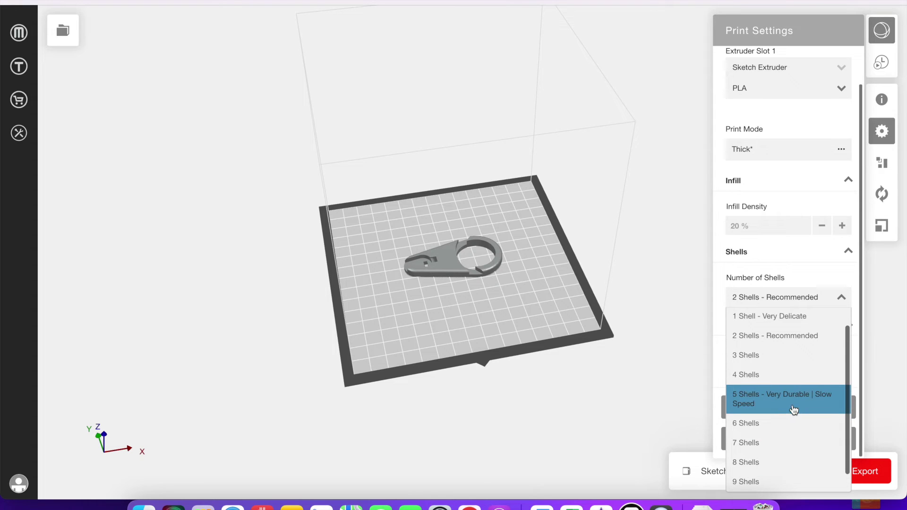
pyautogui.click(841, 298)
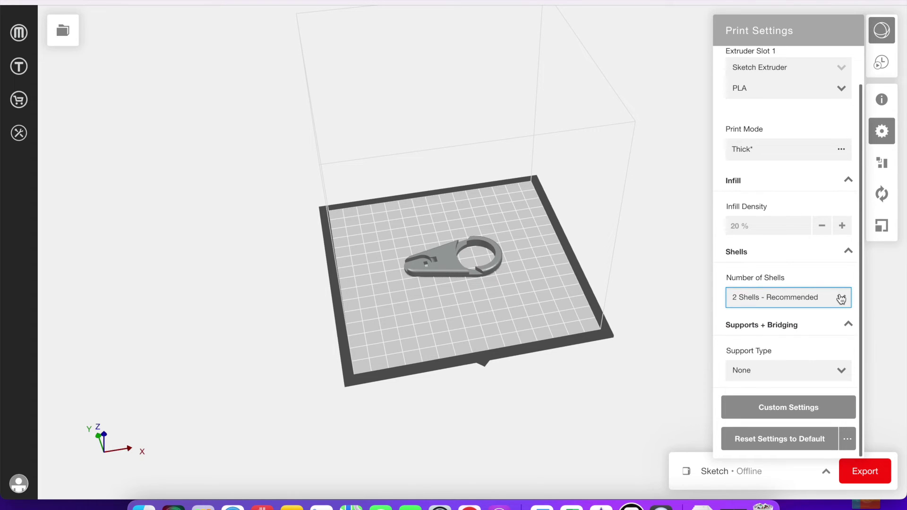
# Try Breakaway Support, set Support Type back to None, then reset settings to default.
pyautogui.click(840, 372)
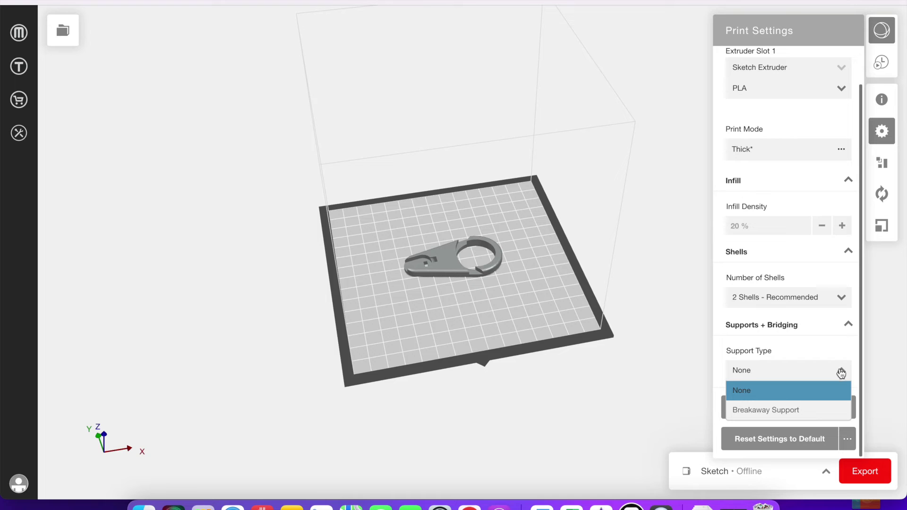
pyautogui.click(815, 412)
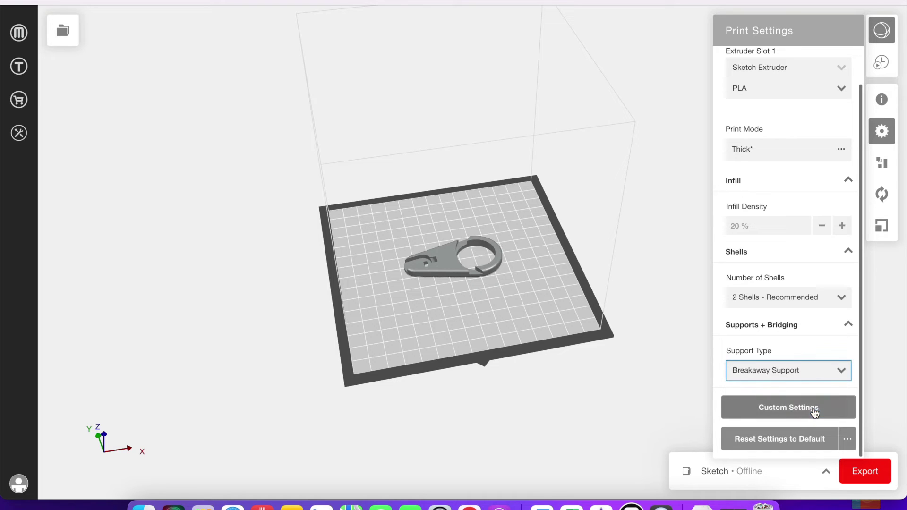
pyautogui.click(843, 374)
pyautogui.click(813, 392)
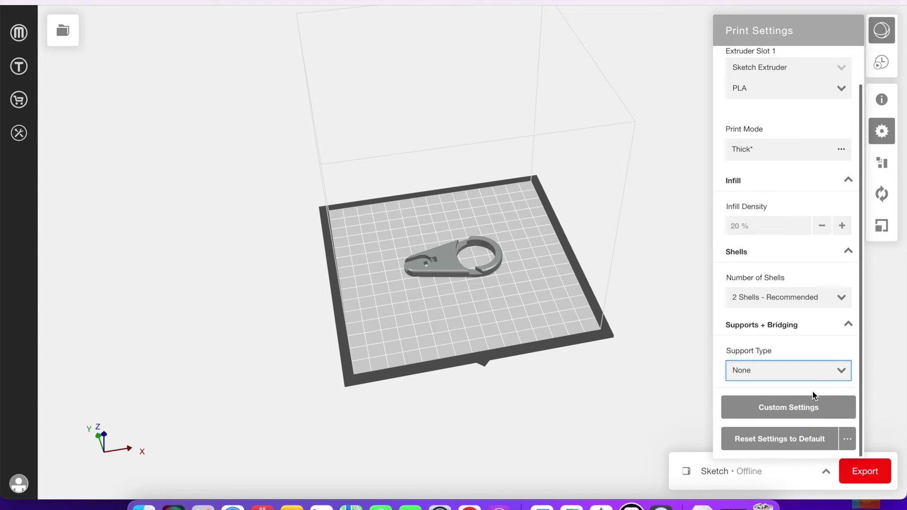
pyautogui.click(798, 442)
# Open Custom Settings, keep Raft as base layer, and view Printer settings (50° C plate, 80 mm/s travel).
pyautogui.click(764, 418)
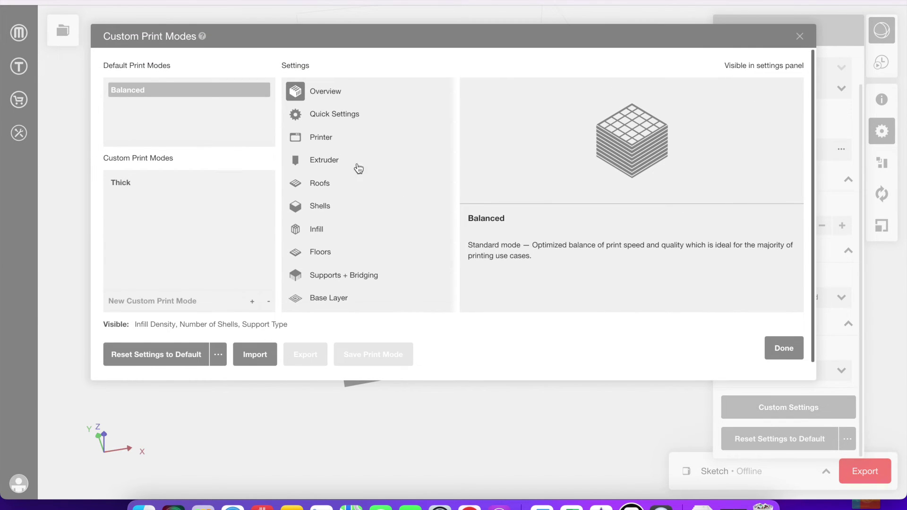
pyautogui.click(340, 122)
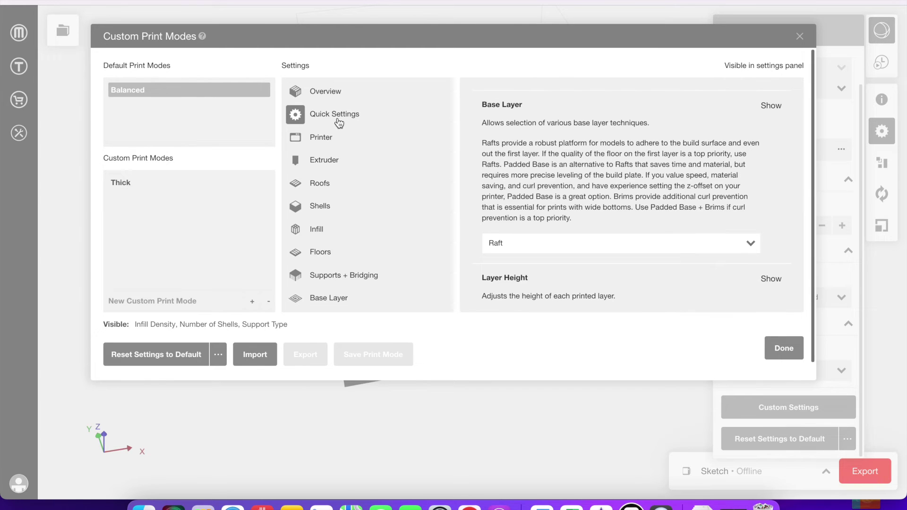
pyautogui.scroll(-1, 543, 208)
pyautogui.click(537, 223)
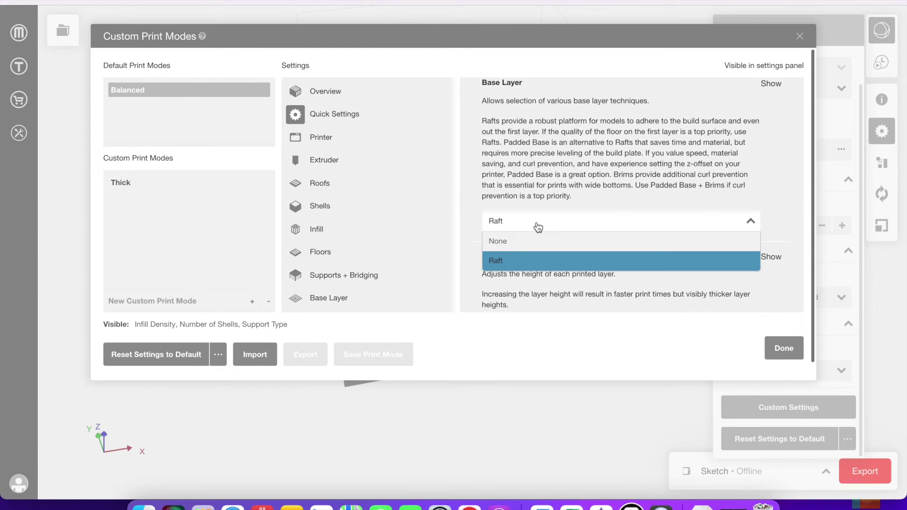
pyautogui.click(538, 223)
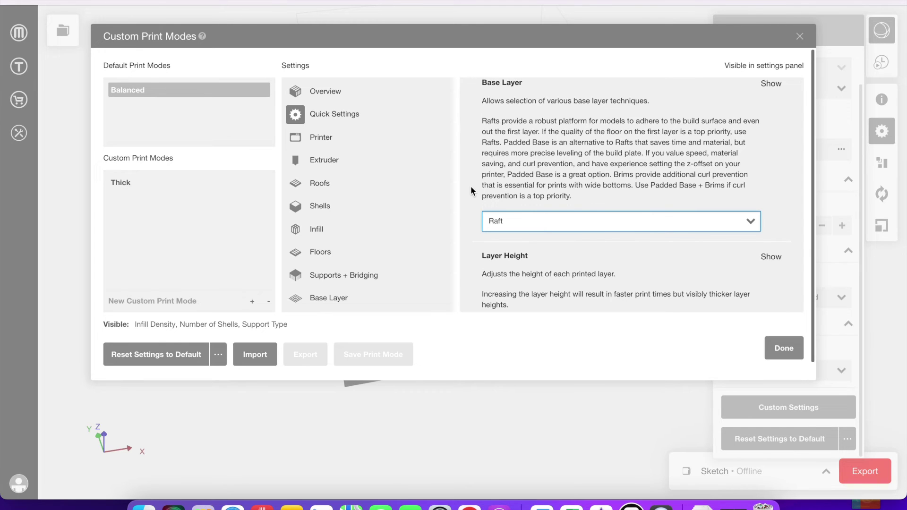
pyautogui.click(319, 137)
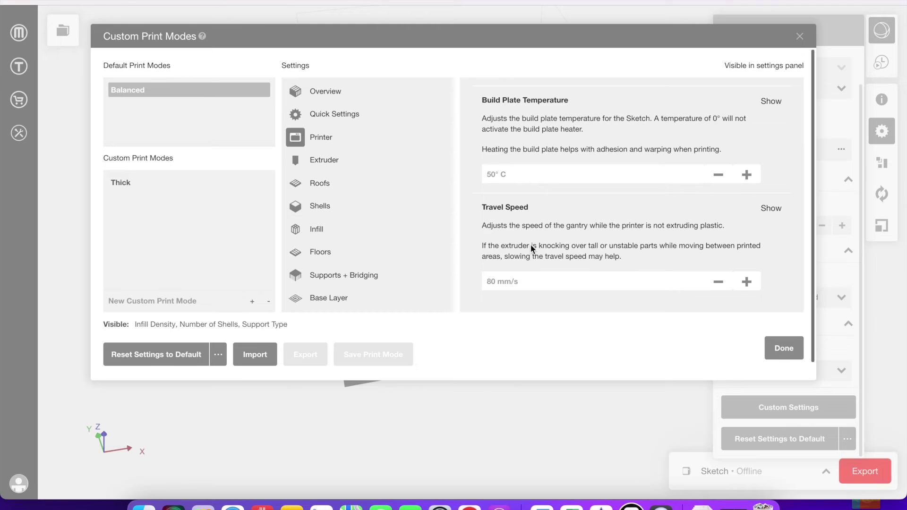
# Review Balanced's Extruder, Roofs and Shells settings down to 2 Shells - Recommended.
pyautogui.scroll(-2, 530, 244)
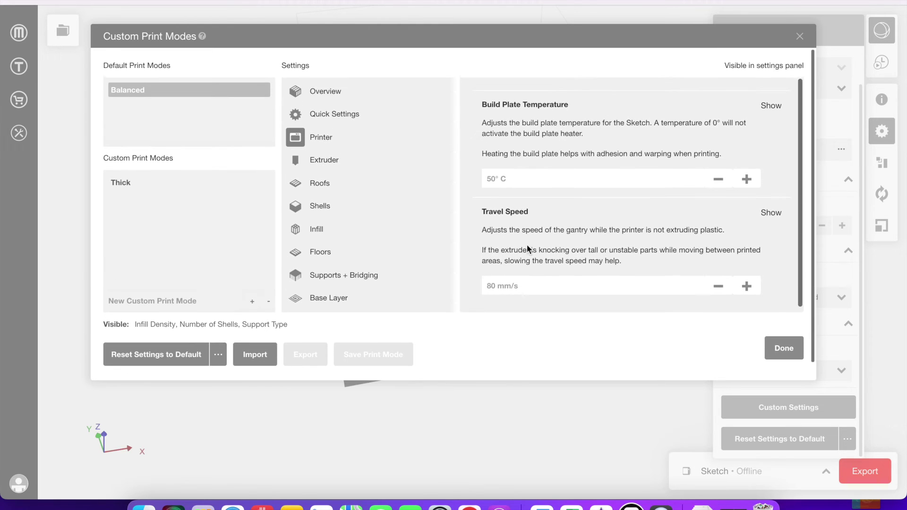
pyautogui.click(333, 166)
pyautogui.scroll(-5, 627, 275)
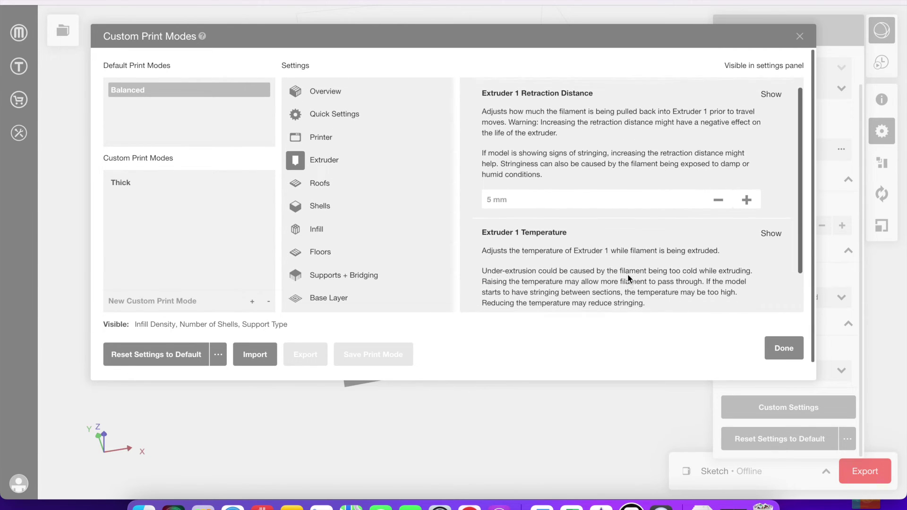
pyautogui.scroll(2, 627, 274)
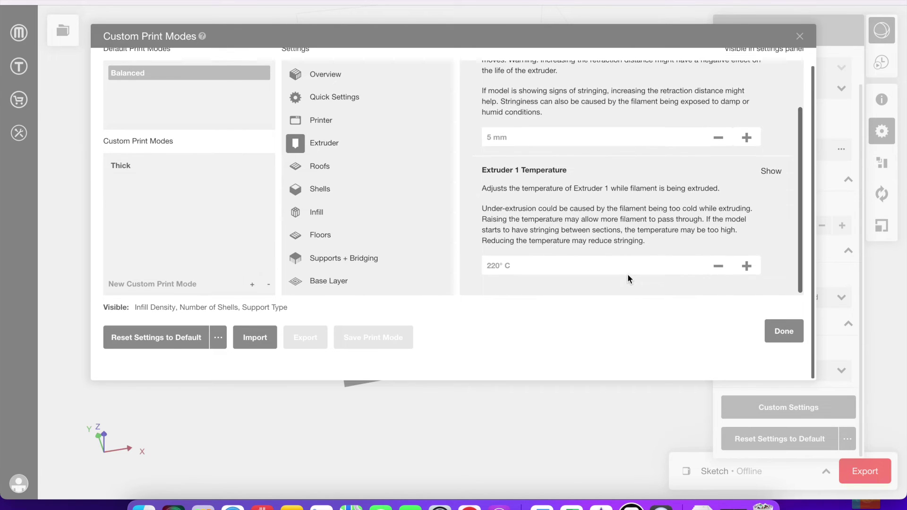
pyautogui.click(329, 175)
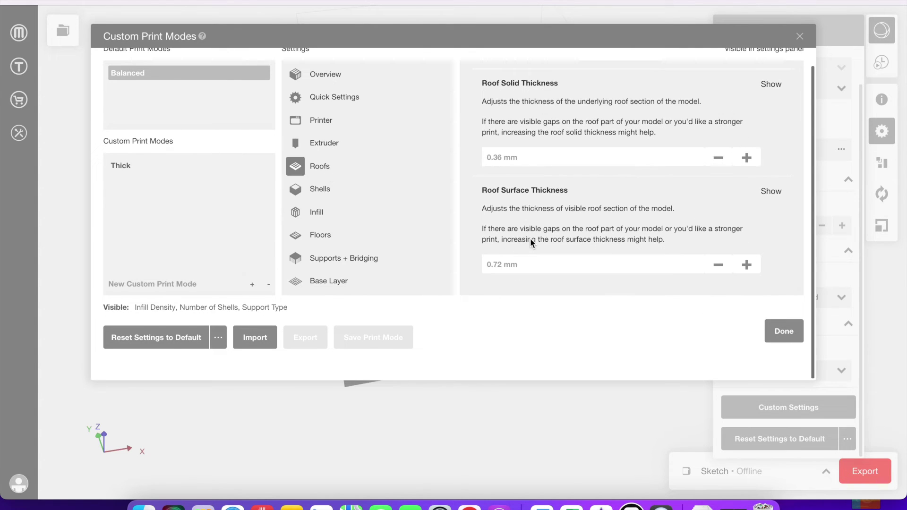
pyautogui.scroll(1, 530, 238)
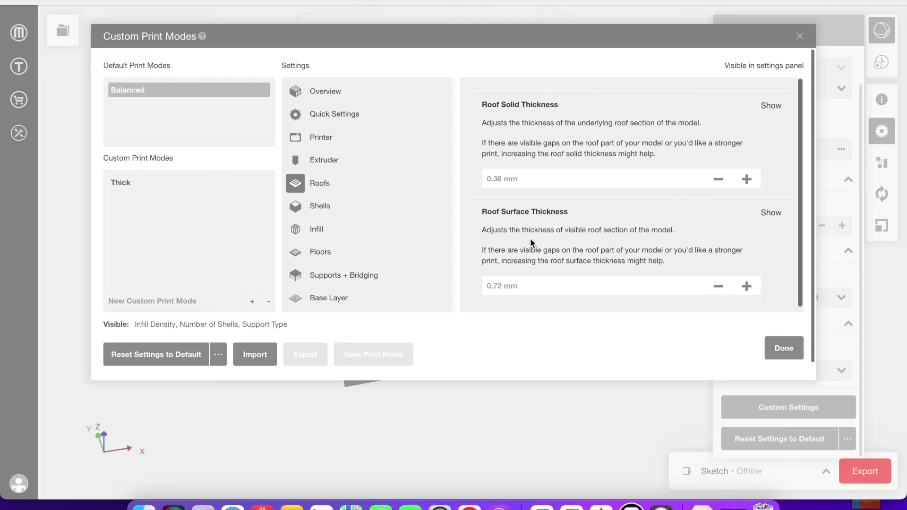
pyautogui.click(319, 205)
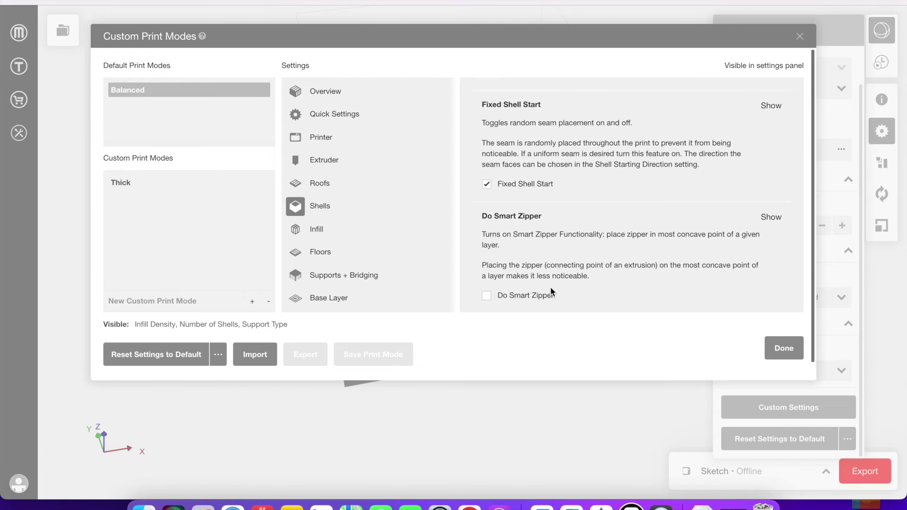
pyautogui.scroll(-3, 551, 289)
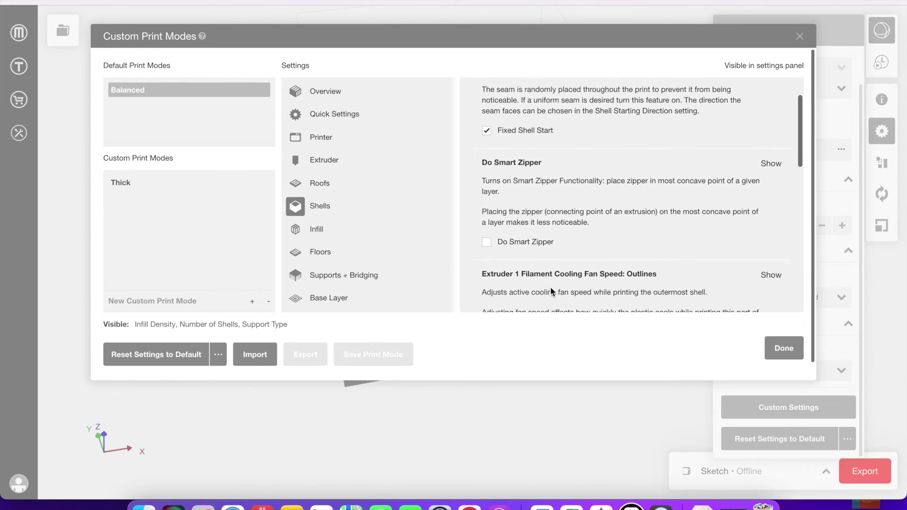
pyautogui.scroll(-5, 550, 289)
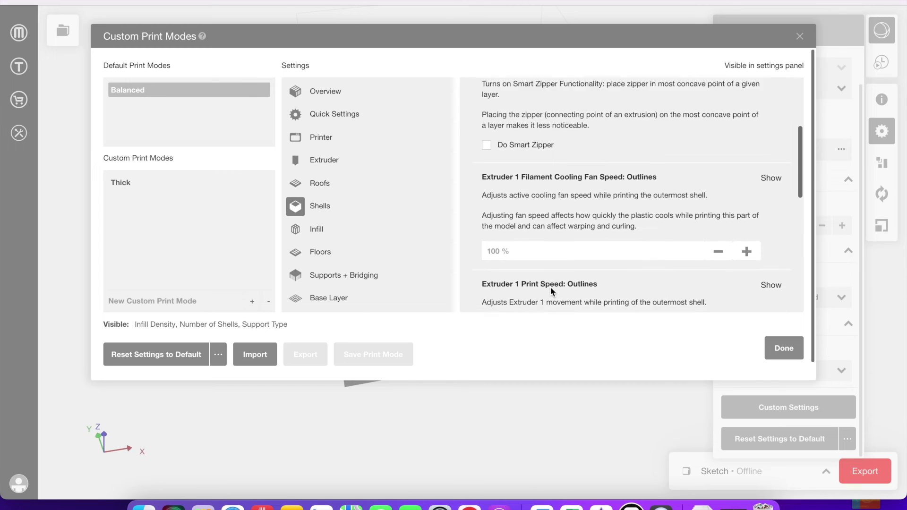
pyautogui.scroll(-7, 551, 289)
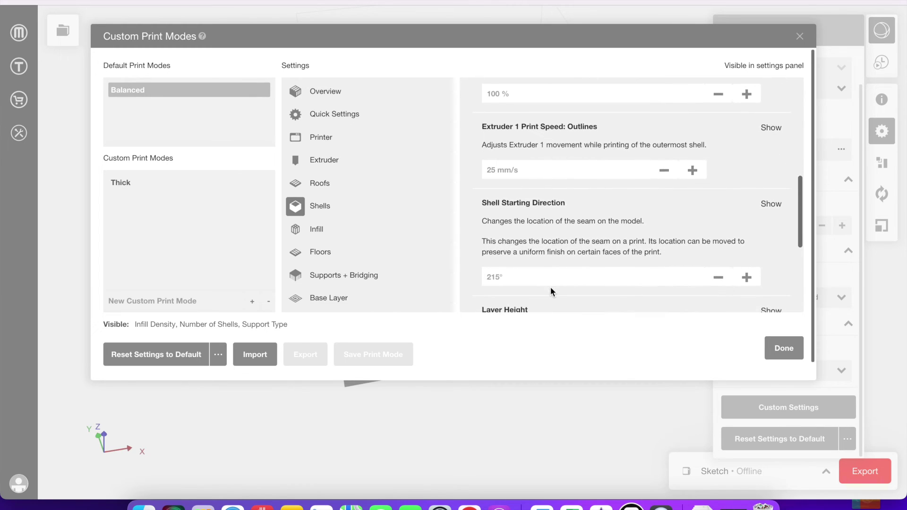
pyautogui.scroll(-8, 551, 289)
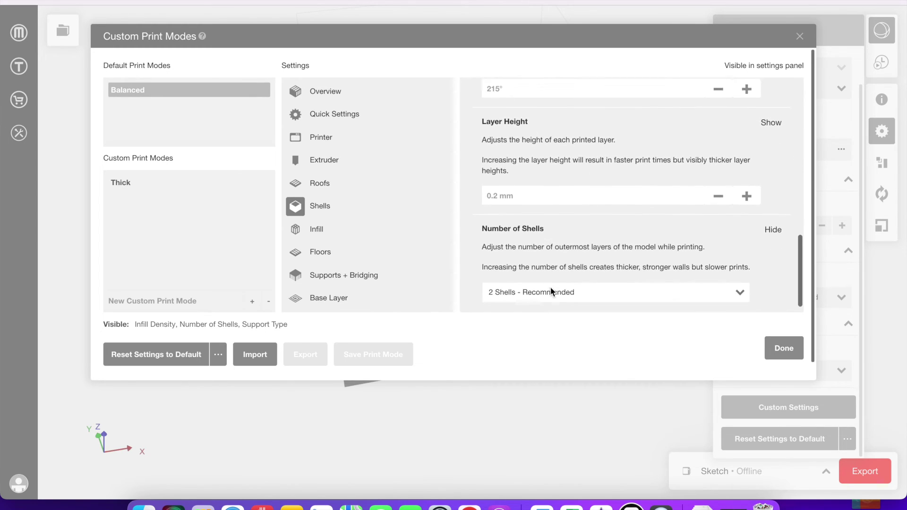
# Set the Infill Pattern to Thatch Fill.
pyautogui.click(313, 213)
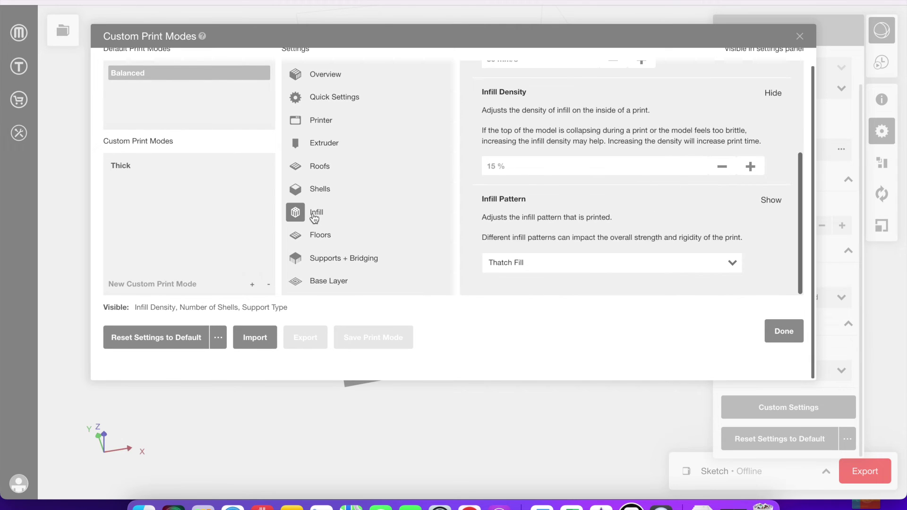
pyautogui.scroll(2, 523, 242)
pyautogui.scroll(-2, 523, 243)
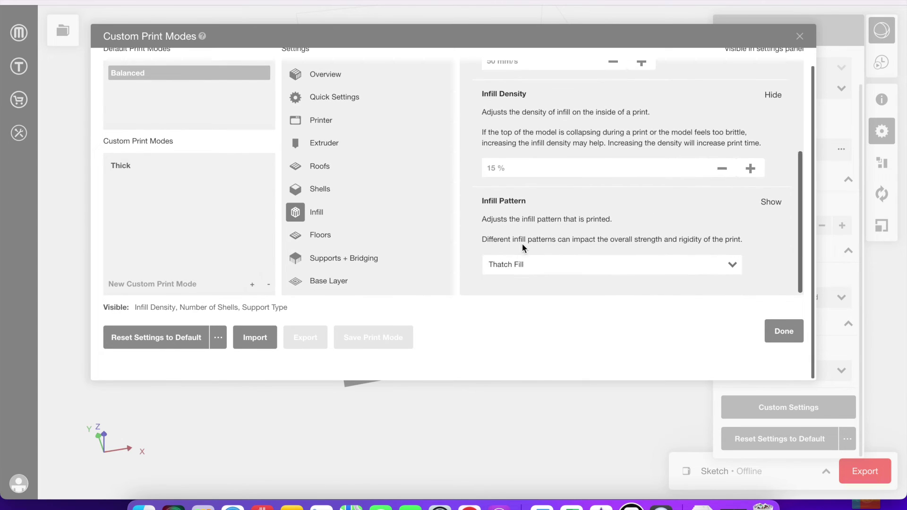
pyautogui.click(521, 264)
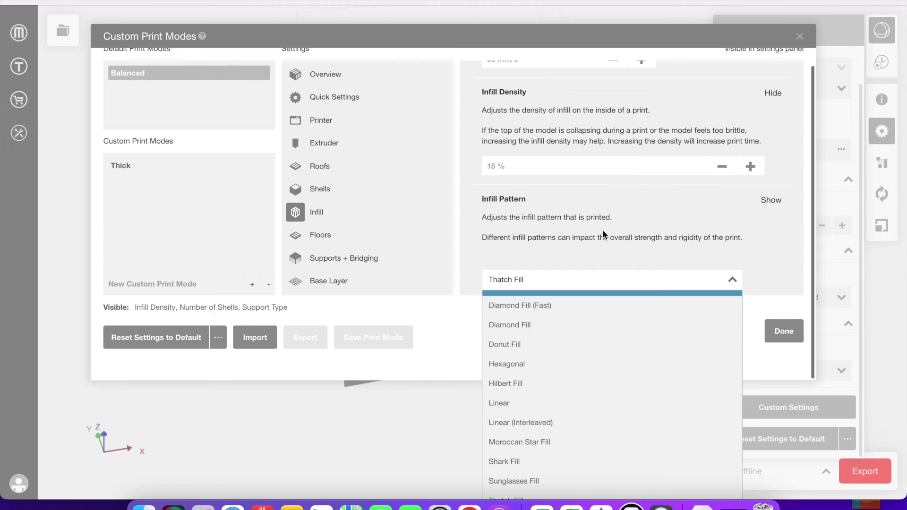
pyautogui.scroll(1, 602, 336)
pyautogui.scroll(-1, 603, 335)
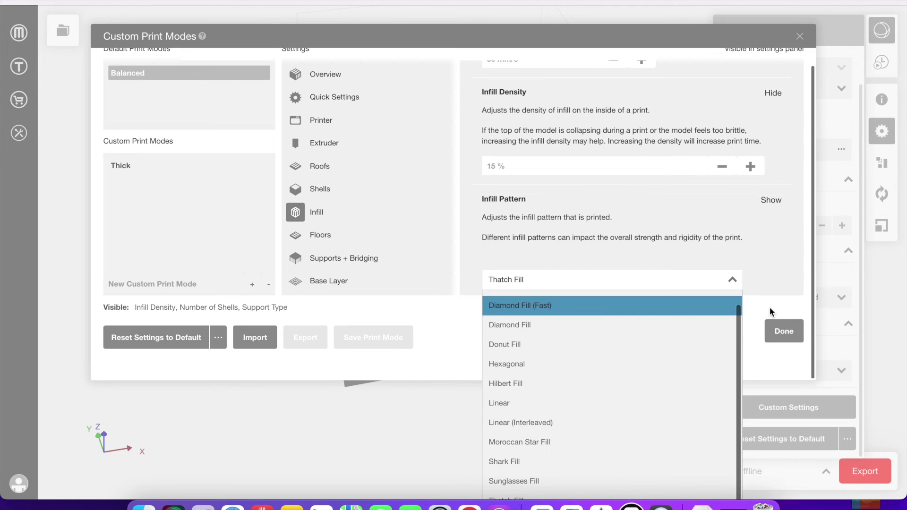
pyautogui.click(738, 287)
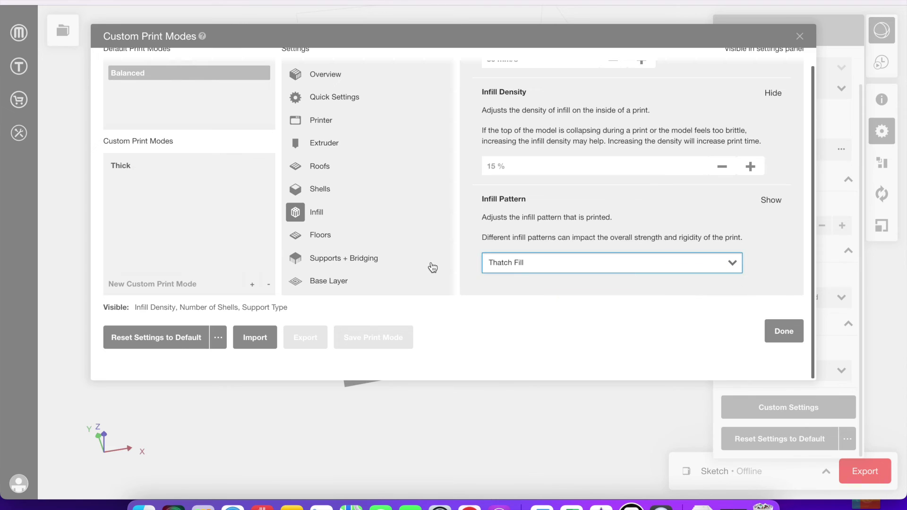
# Review the Floors and Supports + Bridging settings.
pyautogui.click(338, 243)
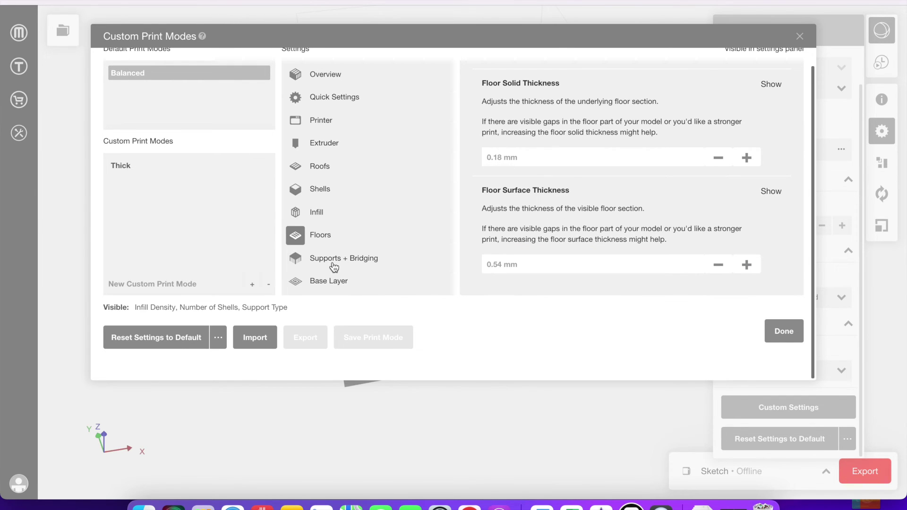
pyautogui.click(335, 267)
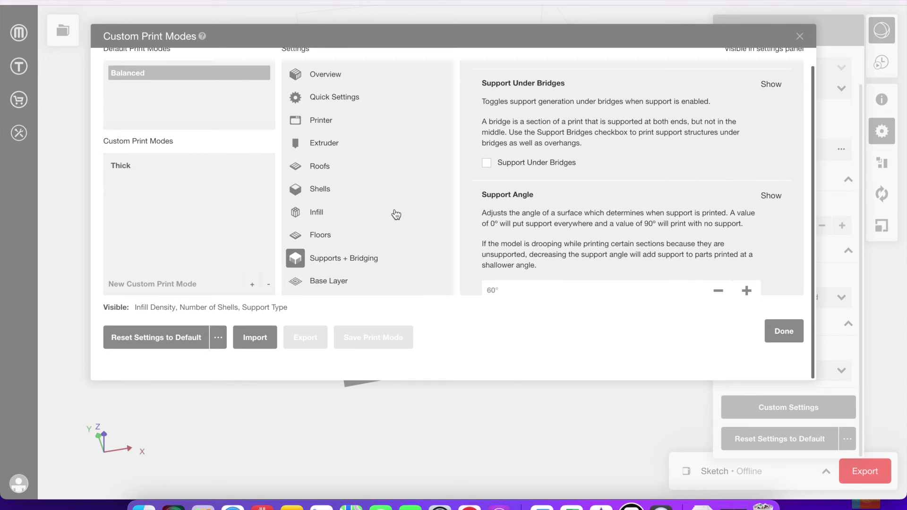
pyautogui.scroll(-5, 501, 261)
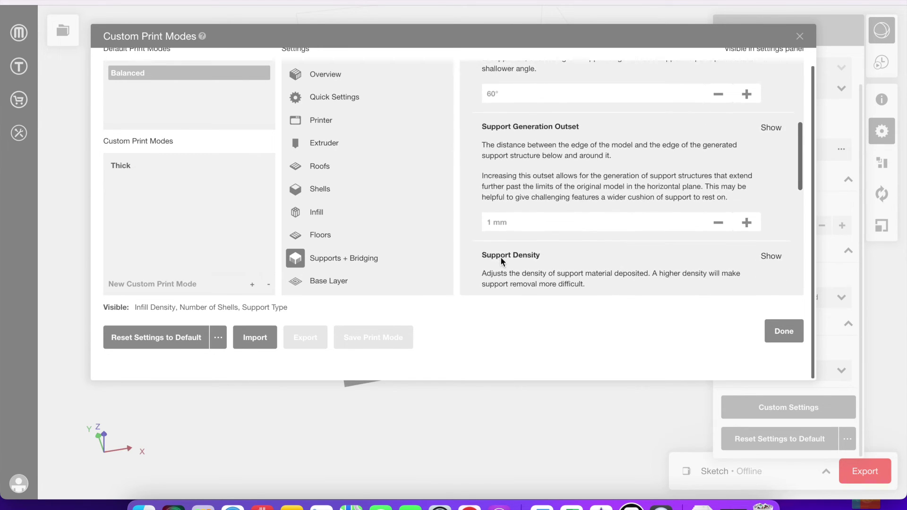
pyautogui.scroll(-5, 501, 261)
pyautogui.scroll(-2, 548, 281)
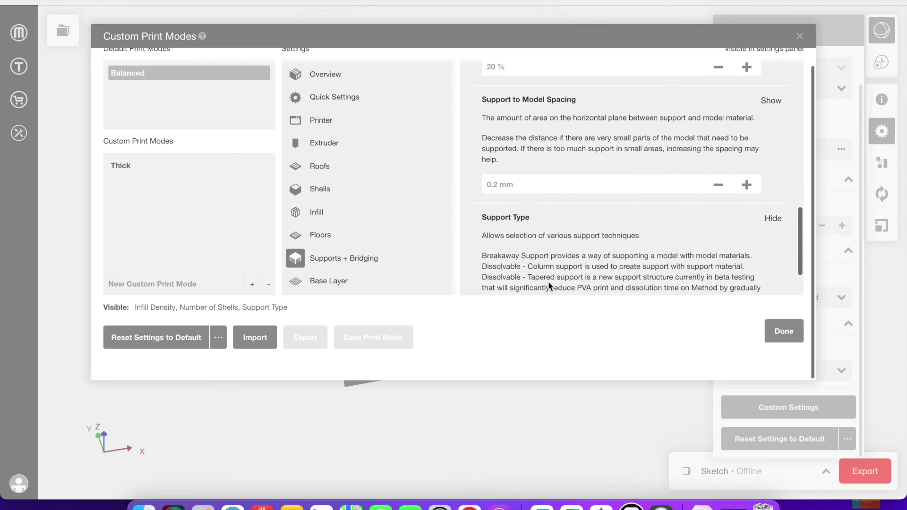
pyautogui.scroll(-3, 548, 282)
# Review the Base Layer settings and close Custom Print Modes.
pyautogui.click(304, 292)
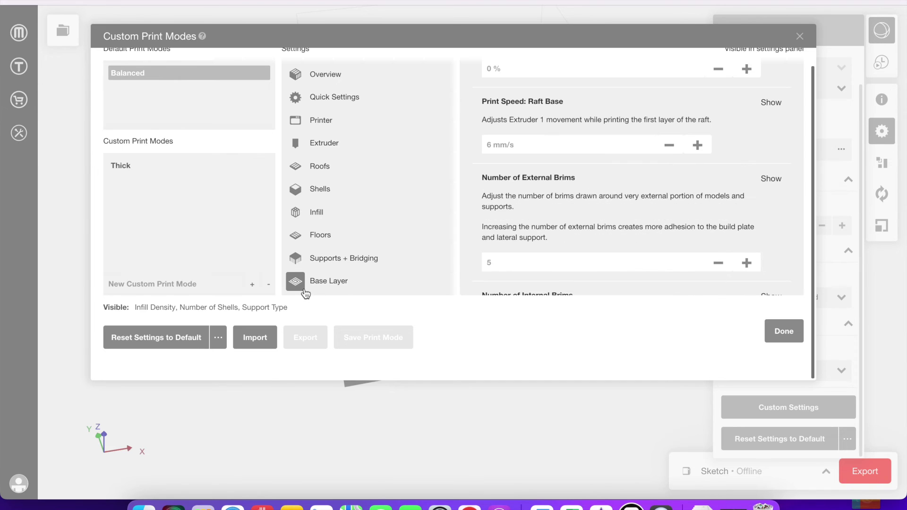
pyautogui.scroll(10, 565, 190)
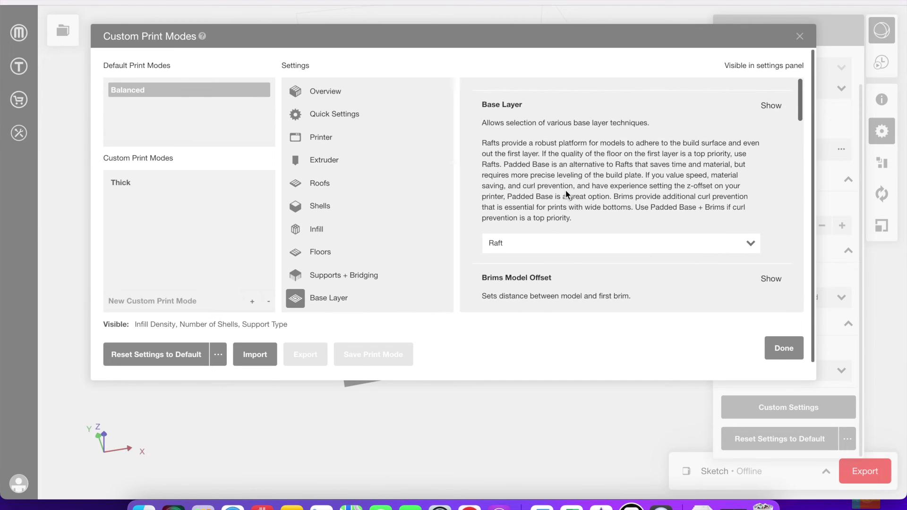
pyautogui.scroll(-10, 566, 191)
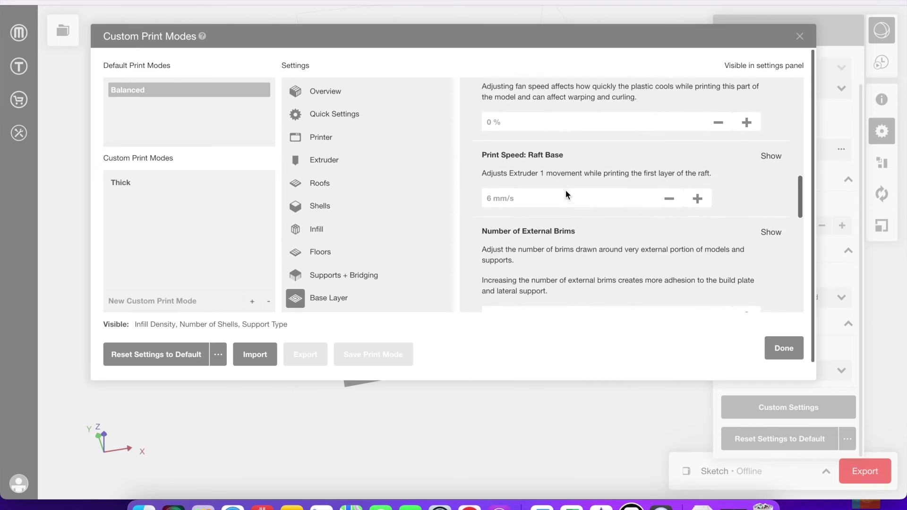
pyautogui.scroll(-5, 565, 190)
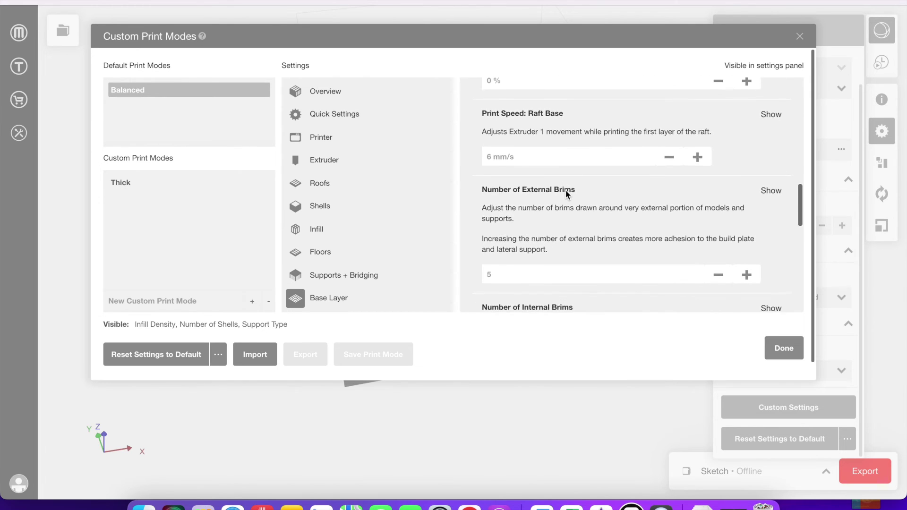
pyautogui.scroll(-5, 565, 194)
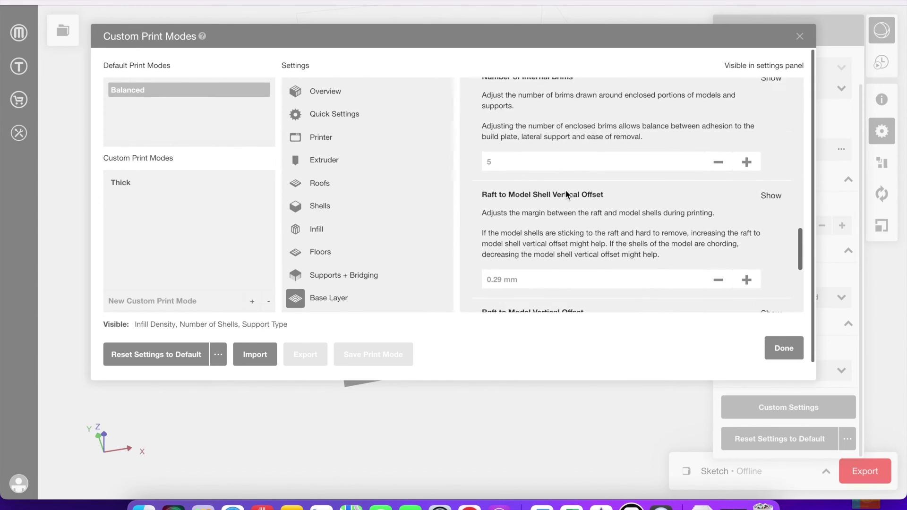
pyautogui.scroll(-5, 566, 194)
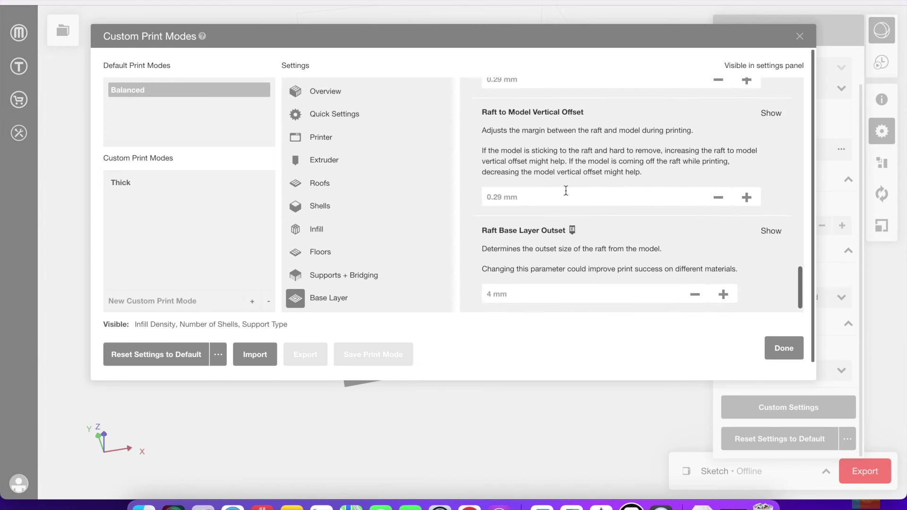
pyautogui.scroll(-2, 565, 190)
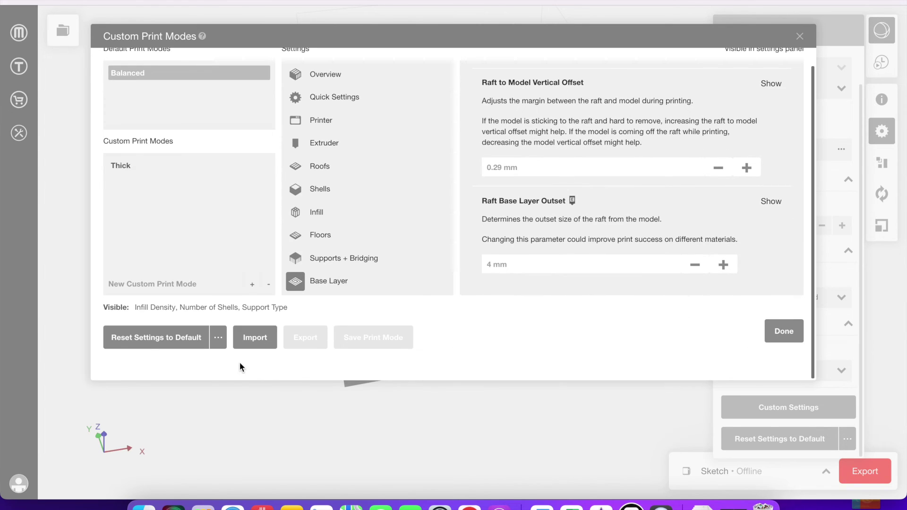
pyautogui.click(778, 330)
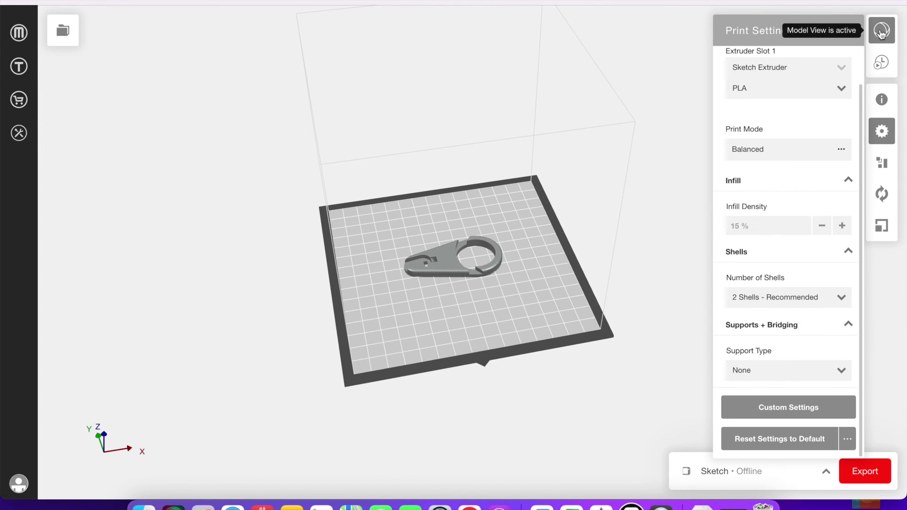
# Generate the preview (6.99g PLA, ~44 min), orbit it, scrub up to layer 115, then close it.
pyautogui.click(881, 74)
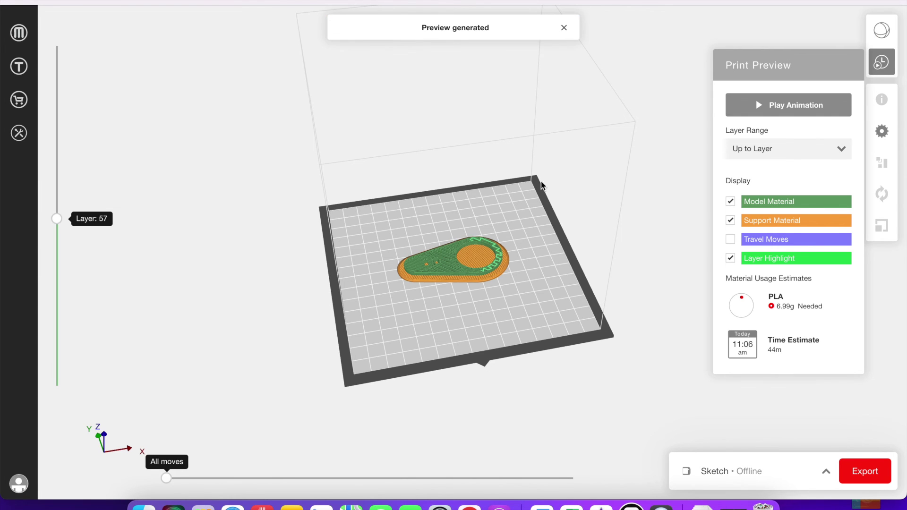
pyautogui.moveTo(640, 285); pyautogui.dragTo(597, 264)
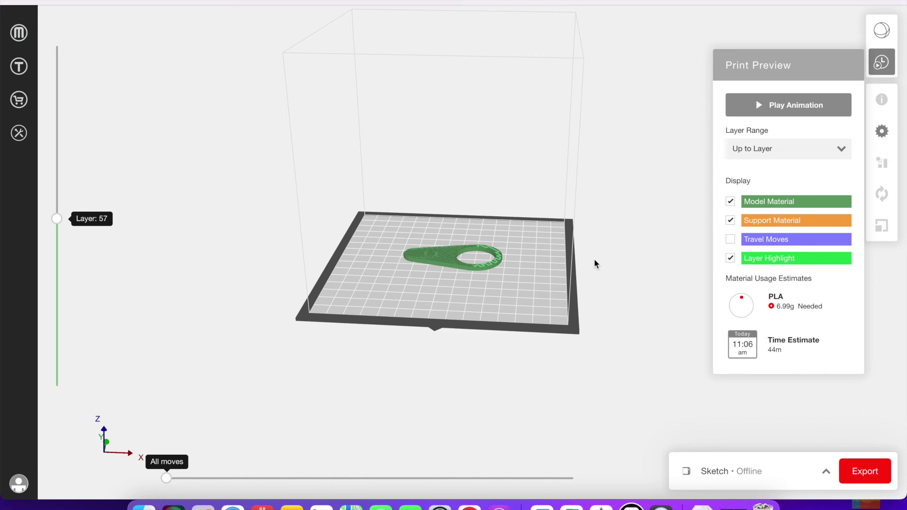
pyautogui.moveTo(627, 294); pyautogui.dragTo(660, 308)
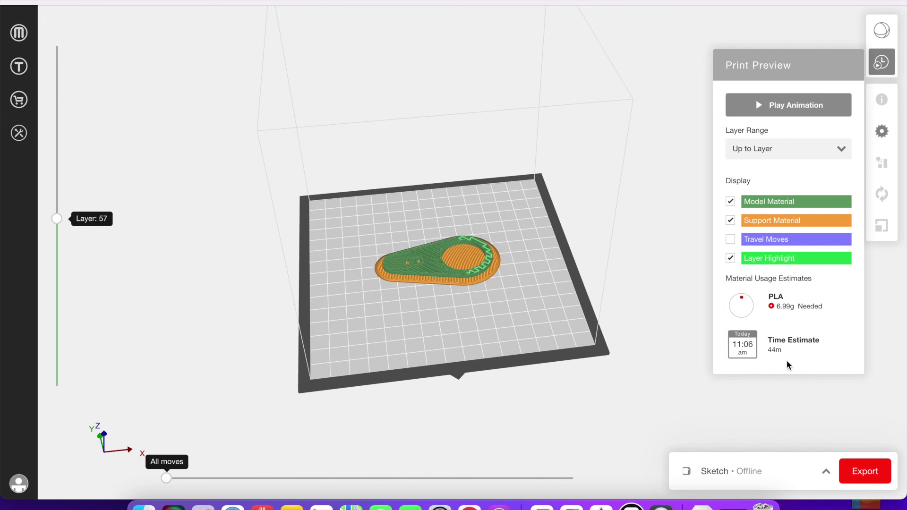
pyautogui.moveTo(57, 219); pyautogui.dragTo(88, 278)
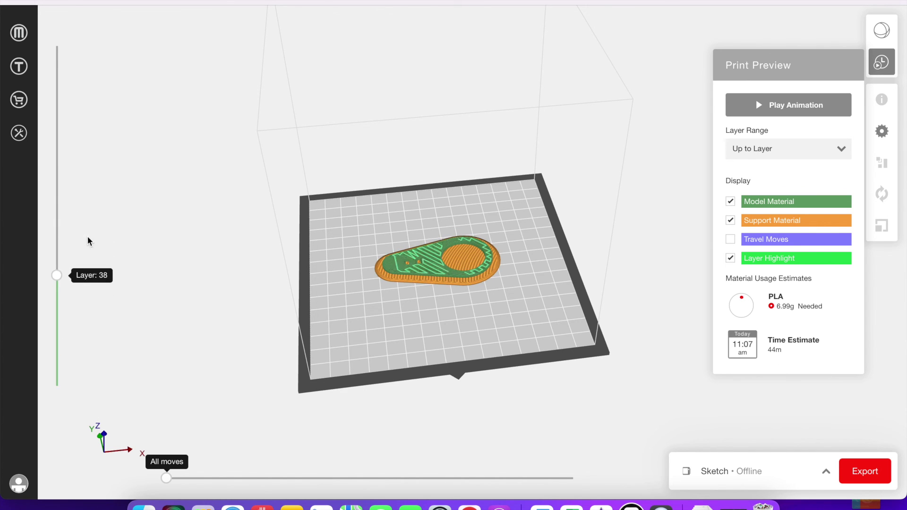
pyautogui.moveTo(88, 241); pyautogui.dragTo(97, 41)
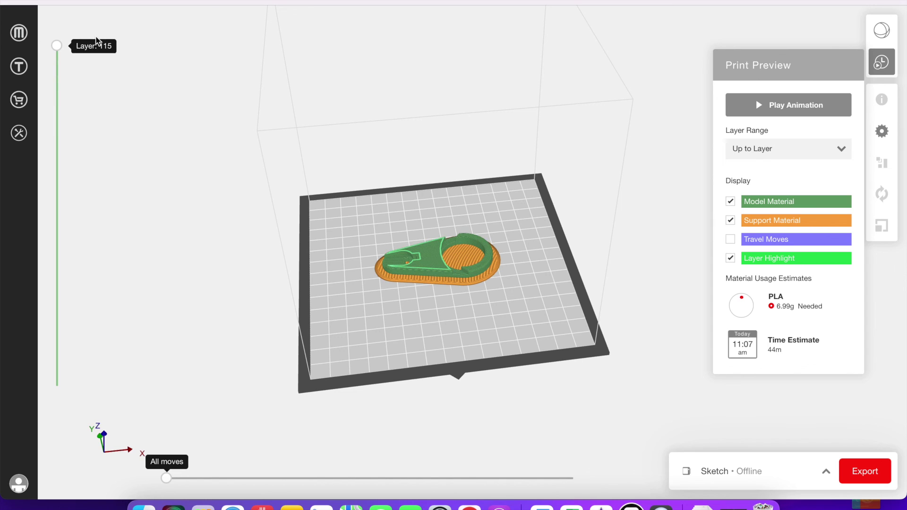
pyautogui.click(883, 65)
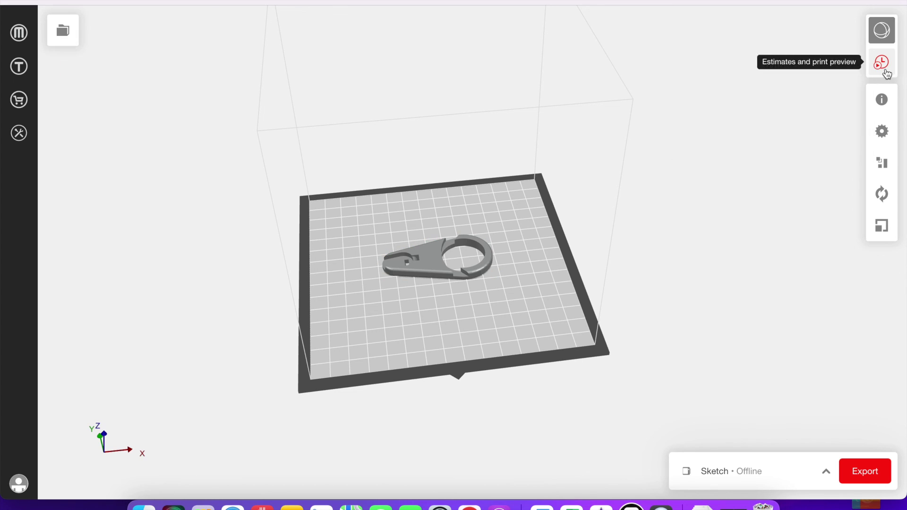
# Export the print file as 'zipperHelper' to Desktop — iCloud.
pyautogui.click(859, 477)
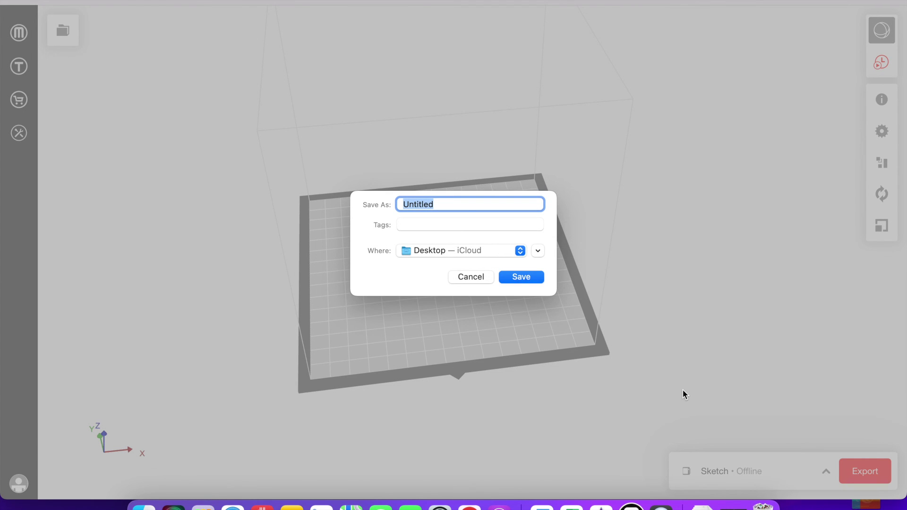
pyautogui.press('BackSpace')
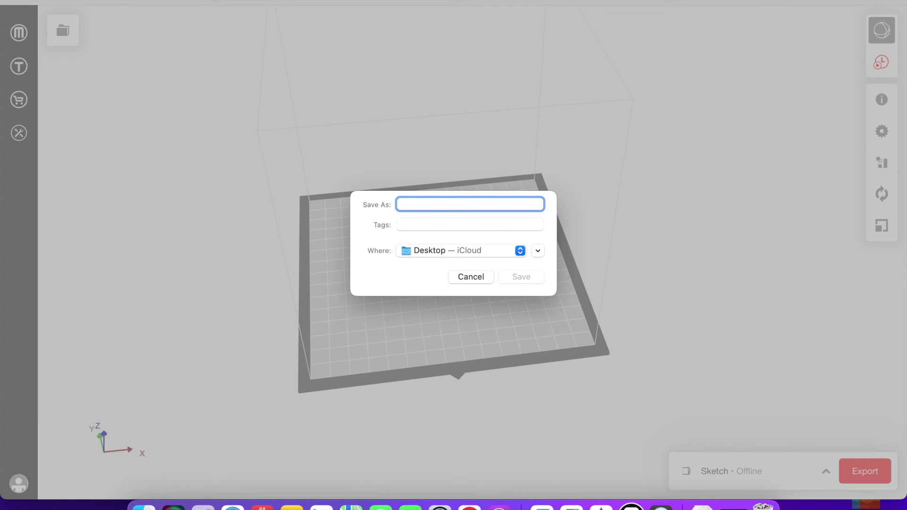
pyautogui.write('zipperHelper')
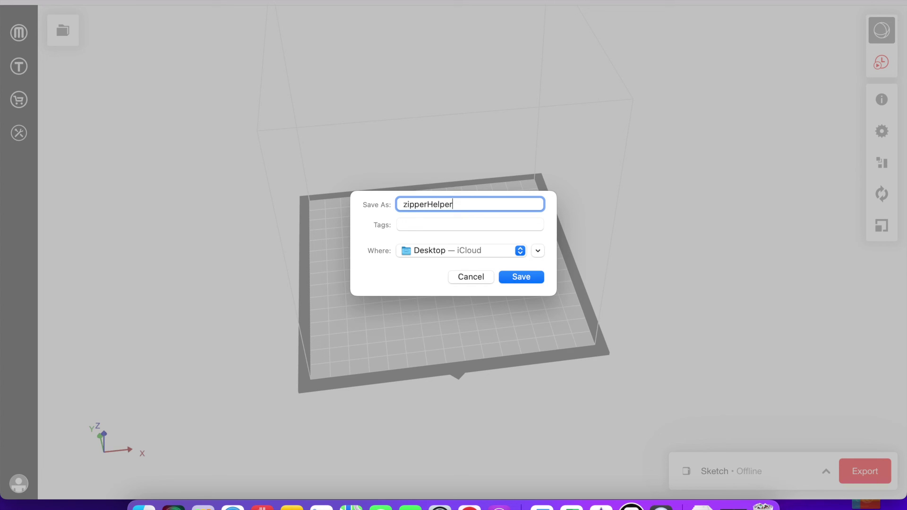
pyautogui.click(433, 250)
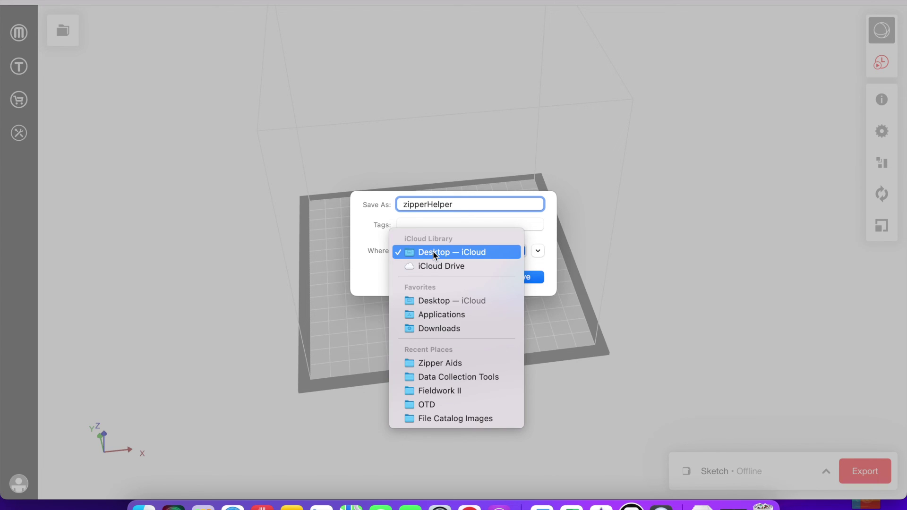
pyautogui.click(433, 251)
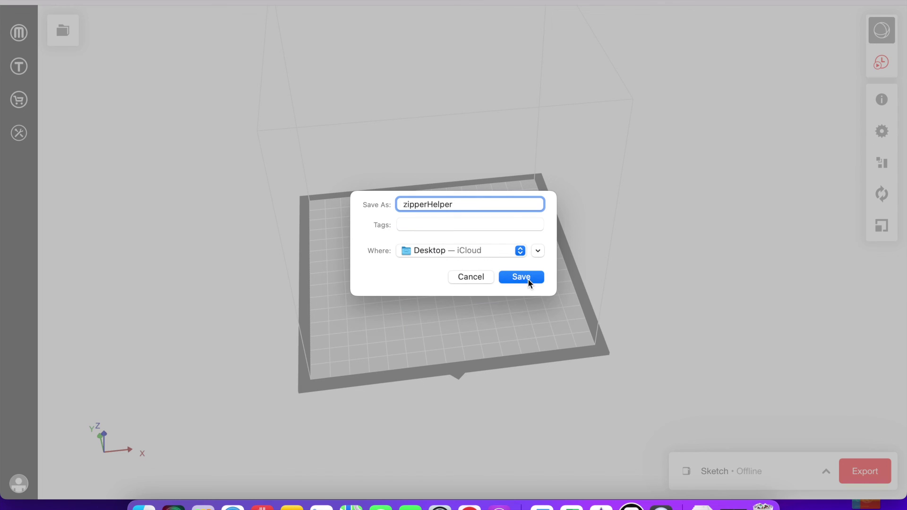